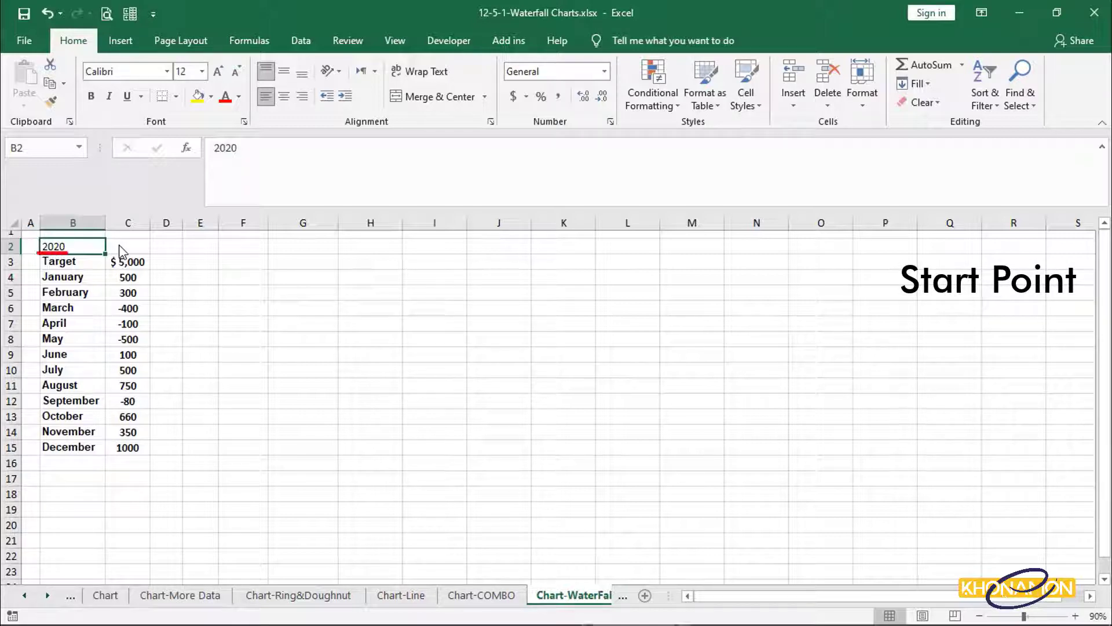
# Insert three blank columns at C:E, before the monthly values.
pyautogui.click(132, 264)
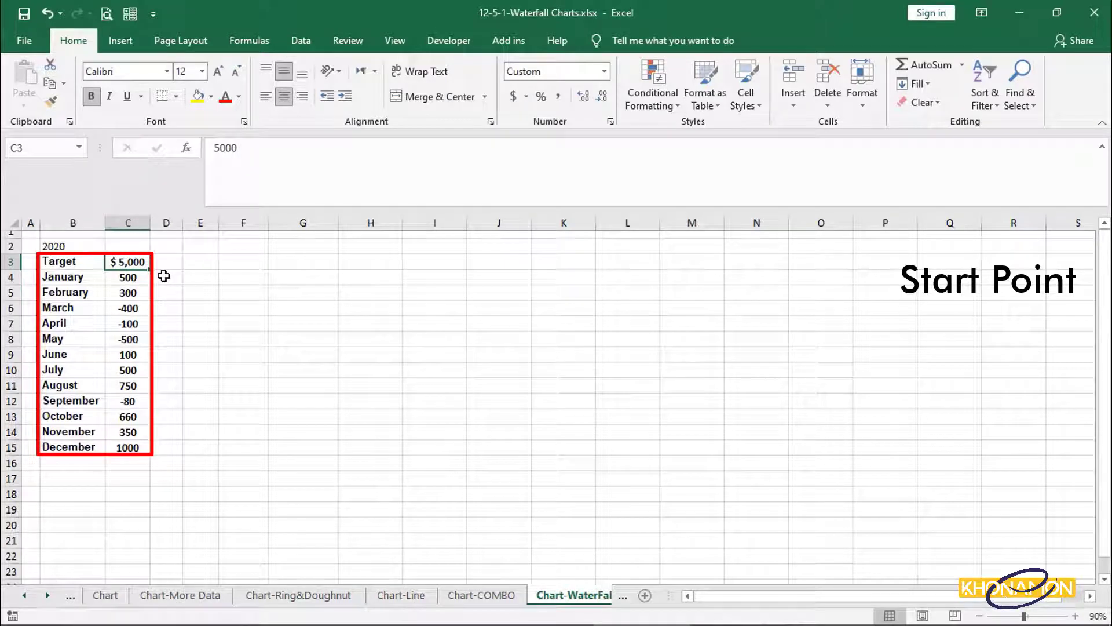
pyautogui.press('Down')
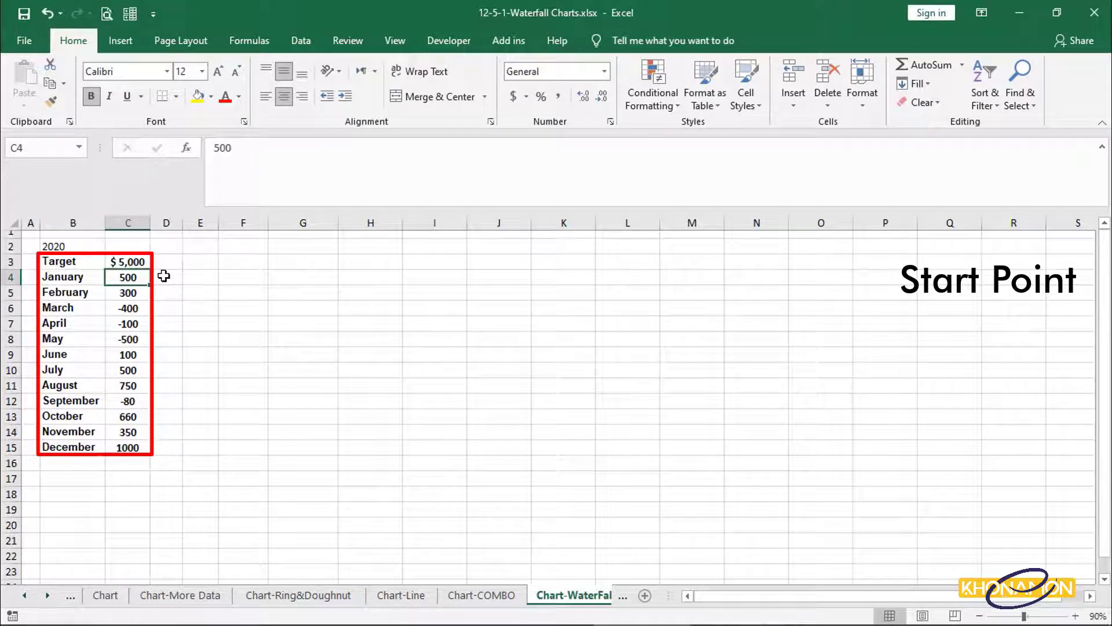
pyautogui.press('Down')
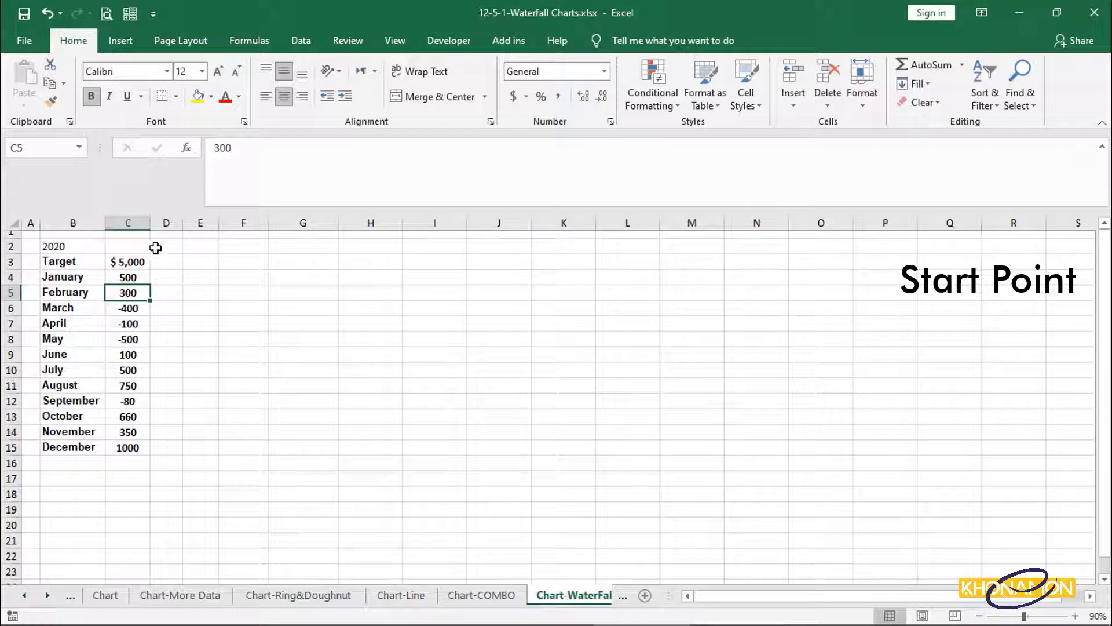
pyautogui.click(128, 222)
pyautogui.moveTo(152, 223); pyautogui.dragTo(194, 226)
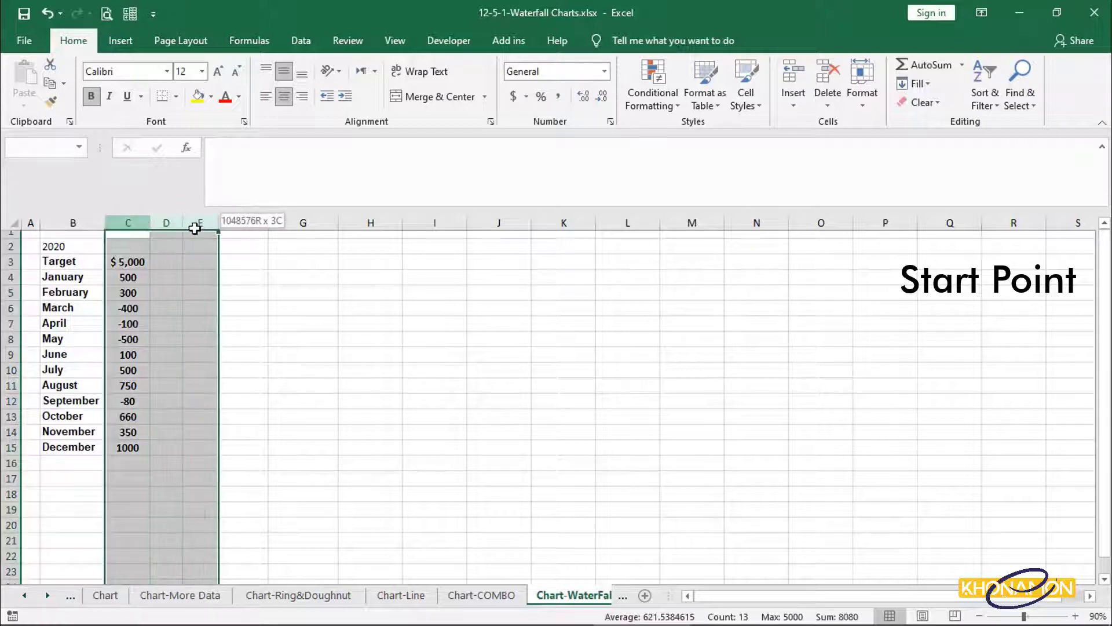
pyautogui.rightClick(138, 227)
pyautogui.click(165, 339)
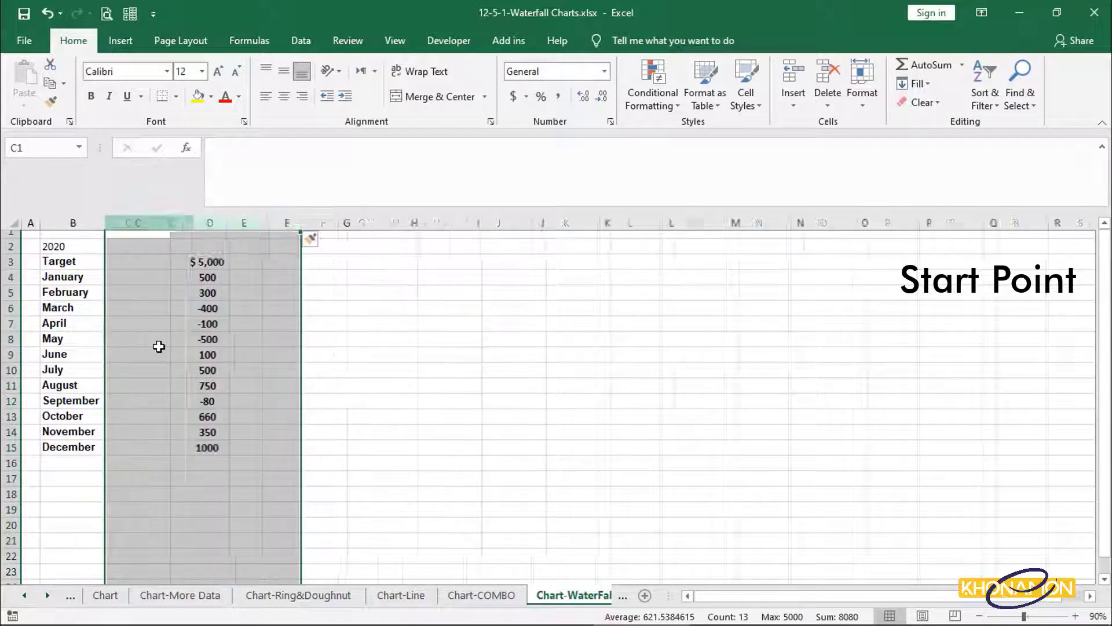
# Head the new columns Cumulative, Loss and Profit in C2, D2 and E2.
pyautogui.click(127, 246)
pyautogui.write('Cumulative')
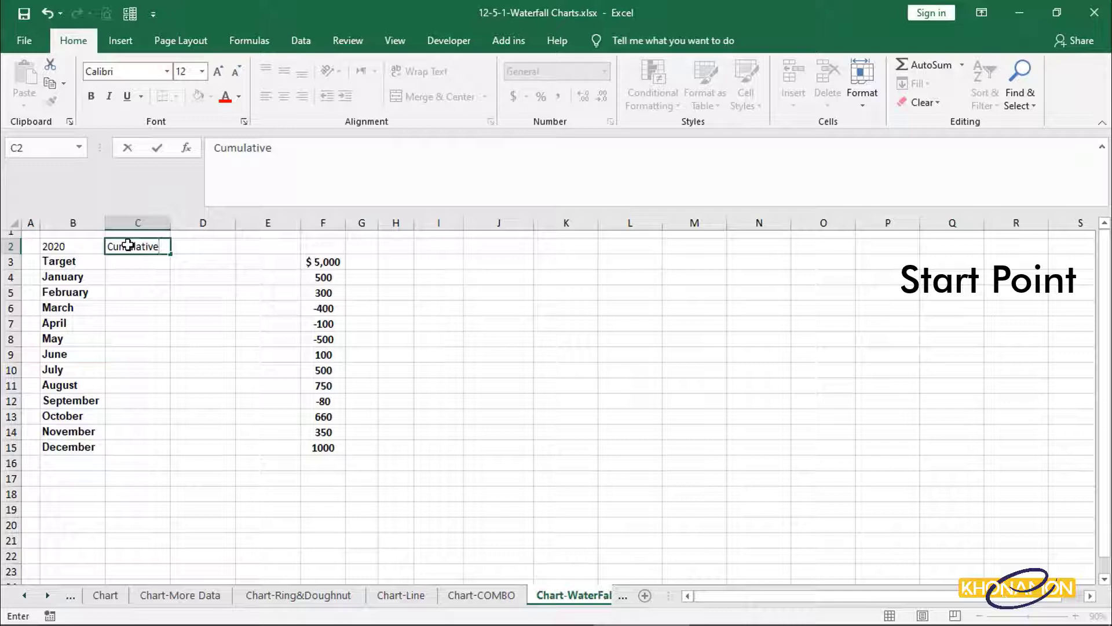
pyautogui.press('Tab')
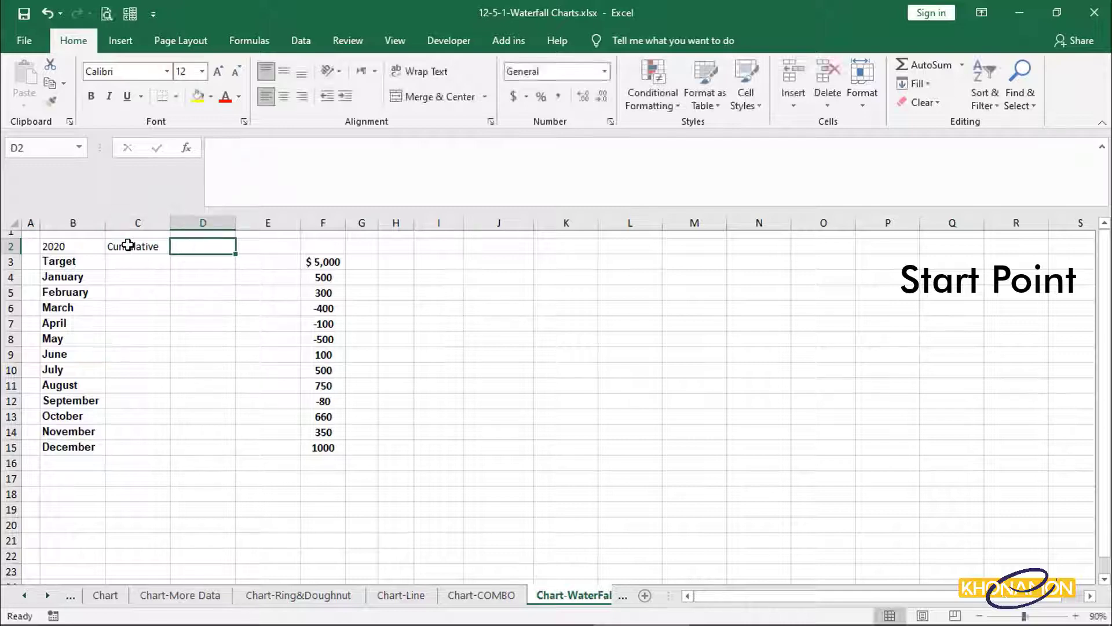
pyautogui.write('Loss')
pyautogui.press('Tab')
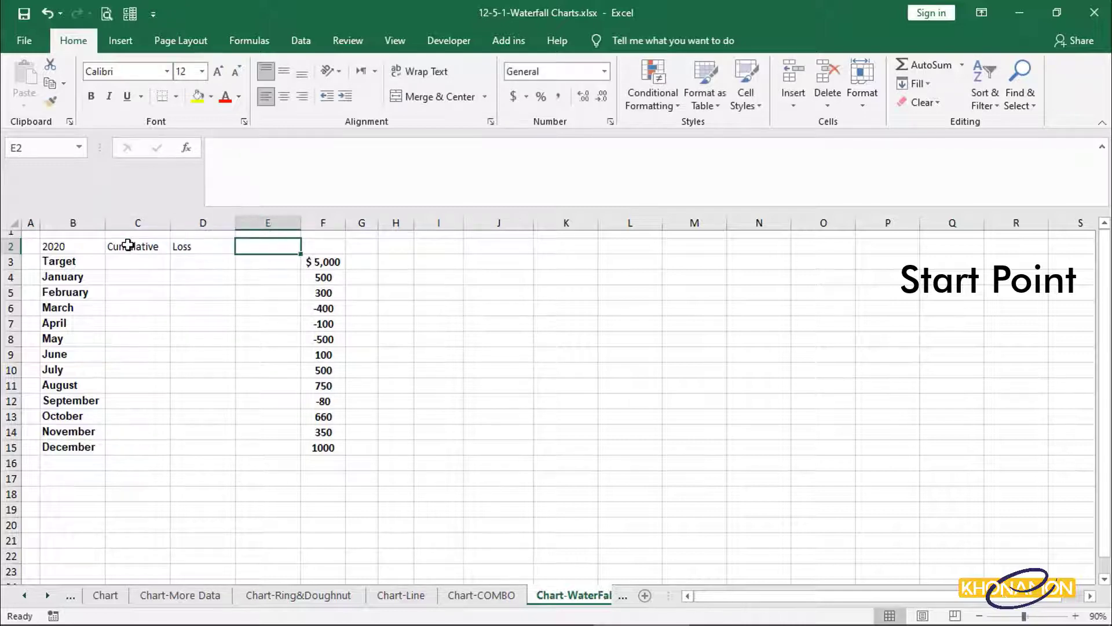
pyautogui.write('Profit')
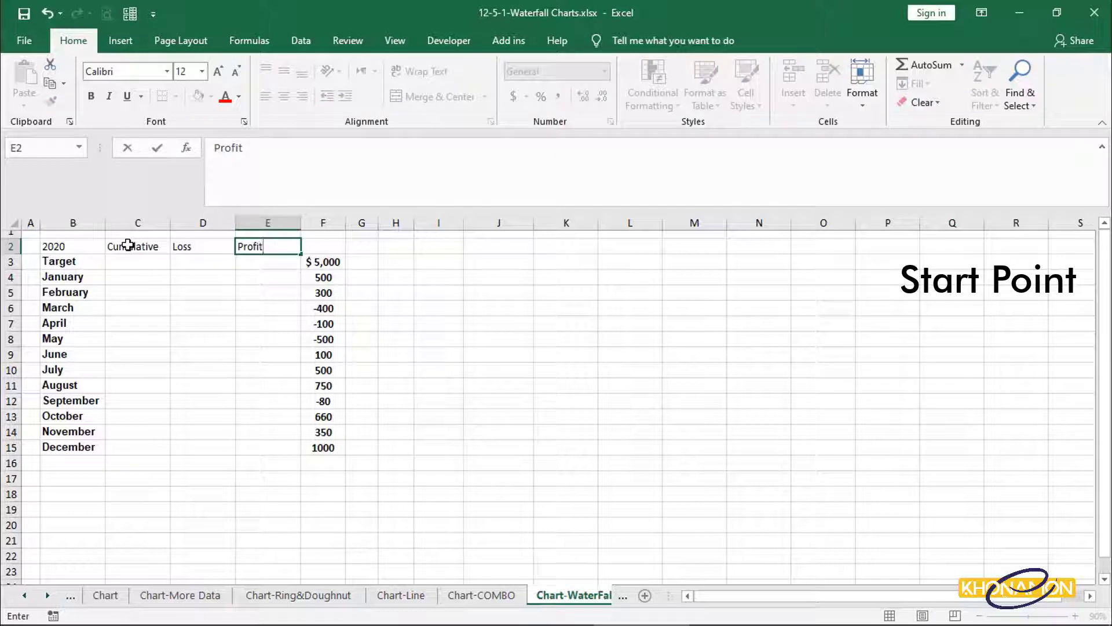
pyautogui.press('Return')
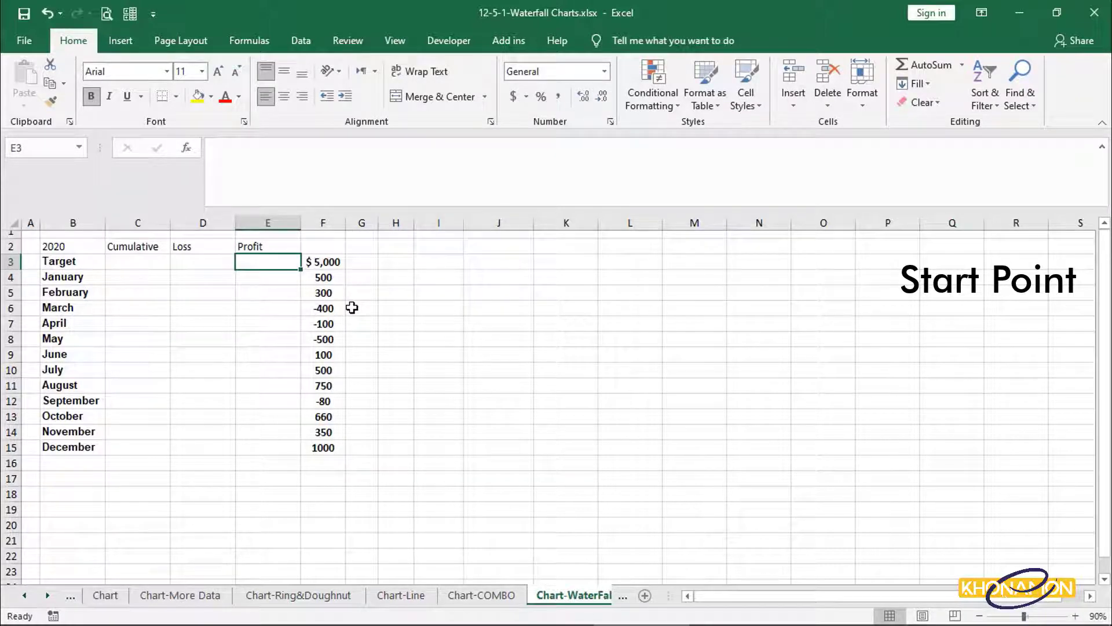
pyautogui.press('Left')
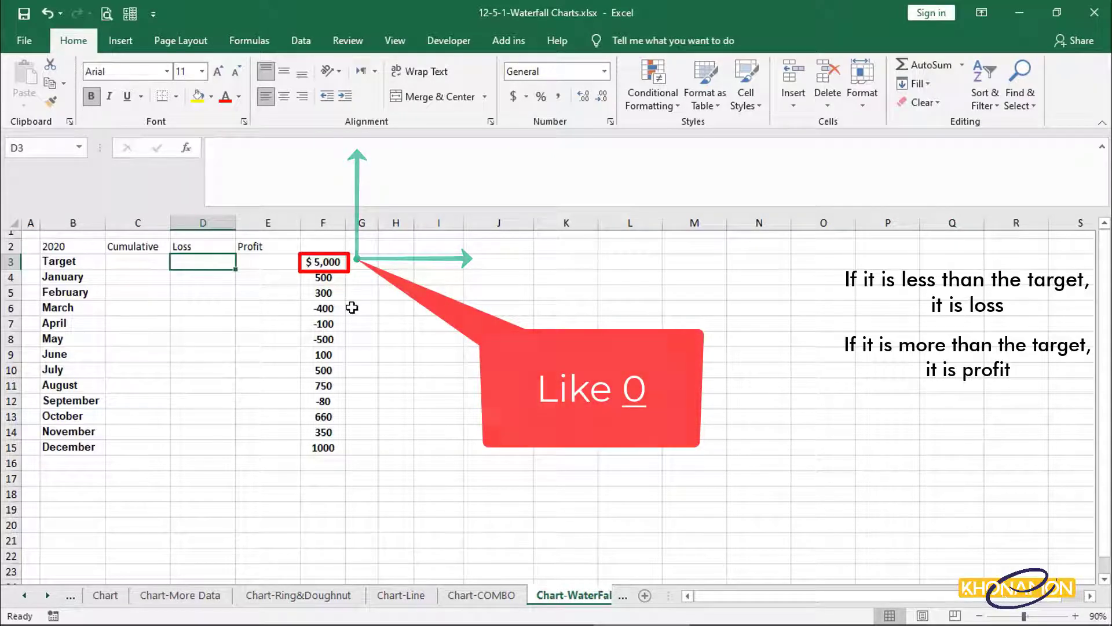
# Enter =IF(F3<=0,-F3,0) in D3 and fill it down to D15.
pyautogui.write('=')
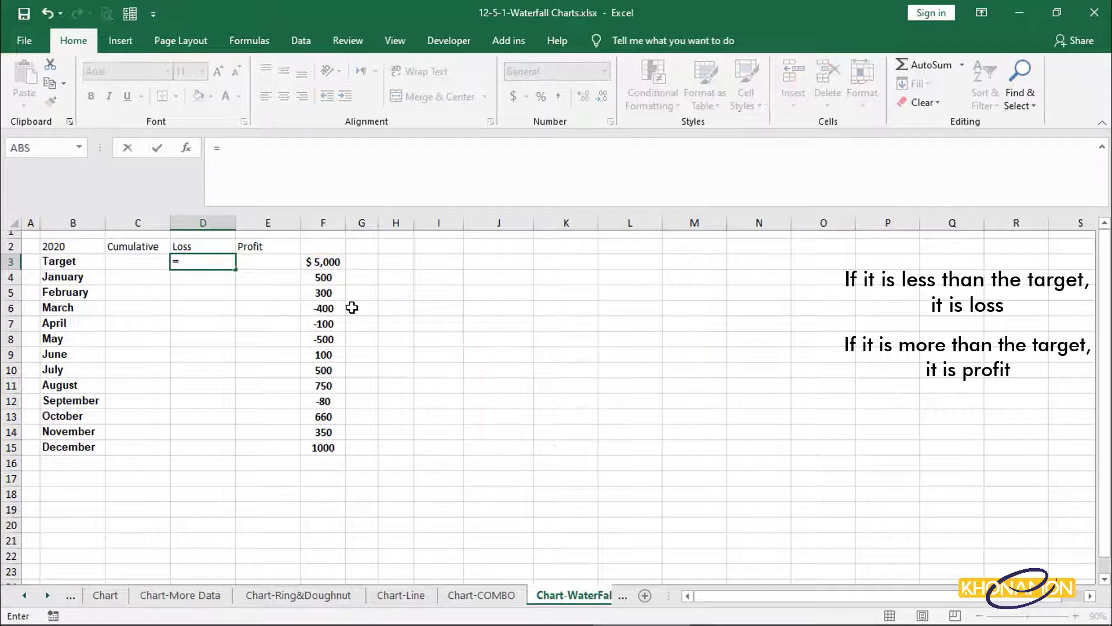
pyautogui.write('if')
pyautogui.press('Tab')
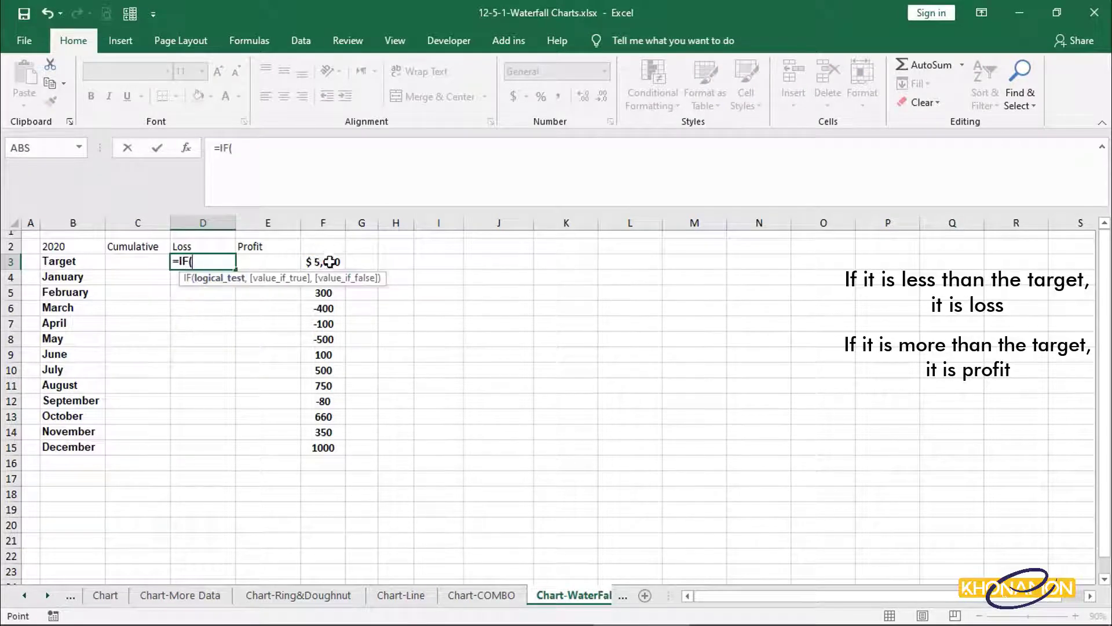
pyautogui.click(329, 262)
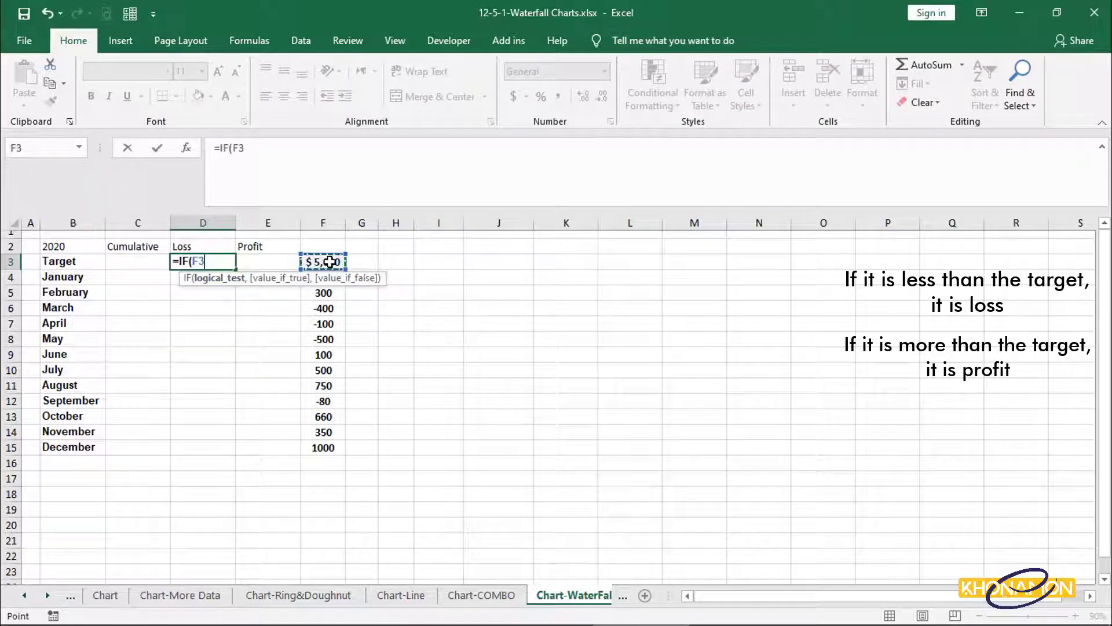
pyautogui.write('<=0,-')
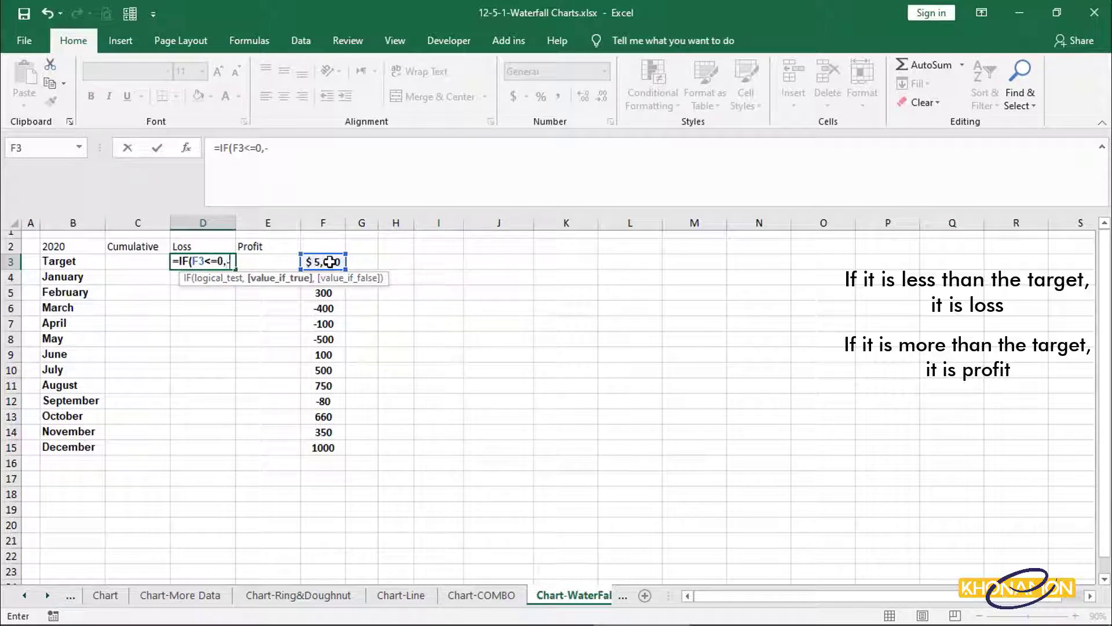
pyautogui.click(329, 262)
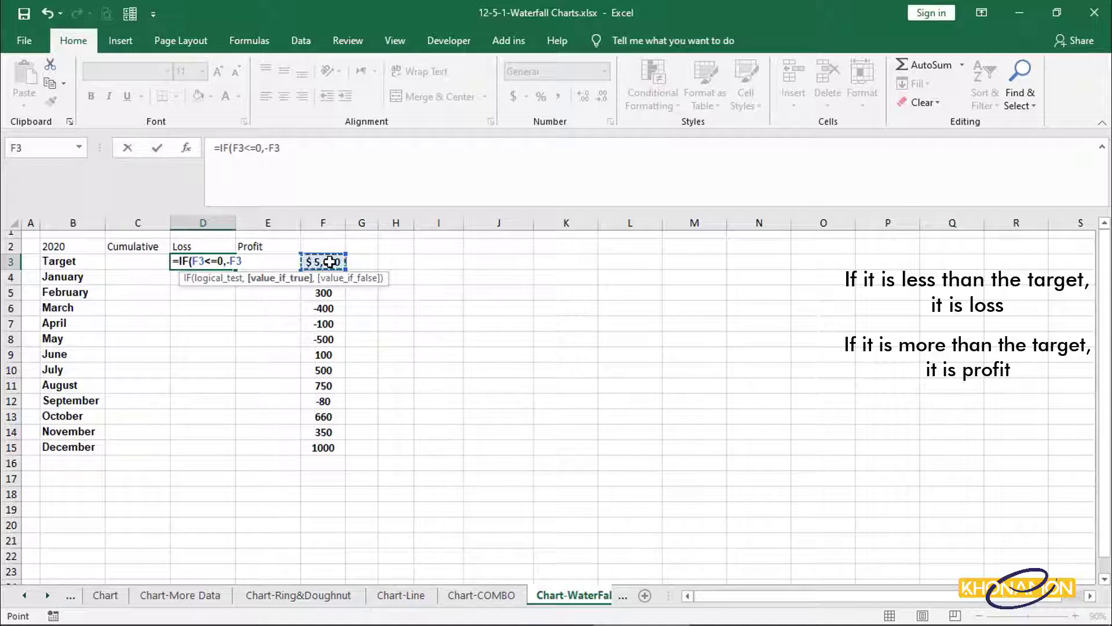
pyautogui.write(',')
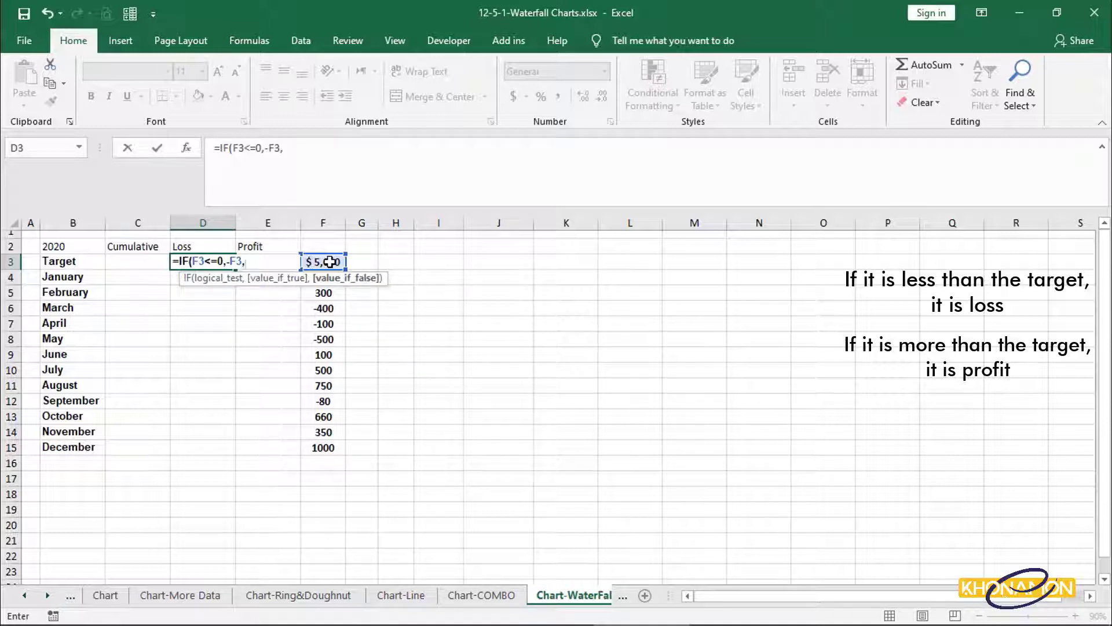
pyautogui.write('0)')
pyautogui.press('Return')
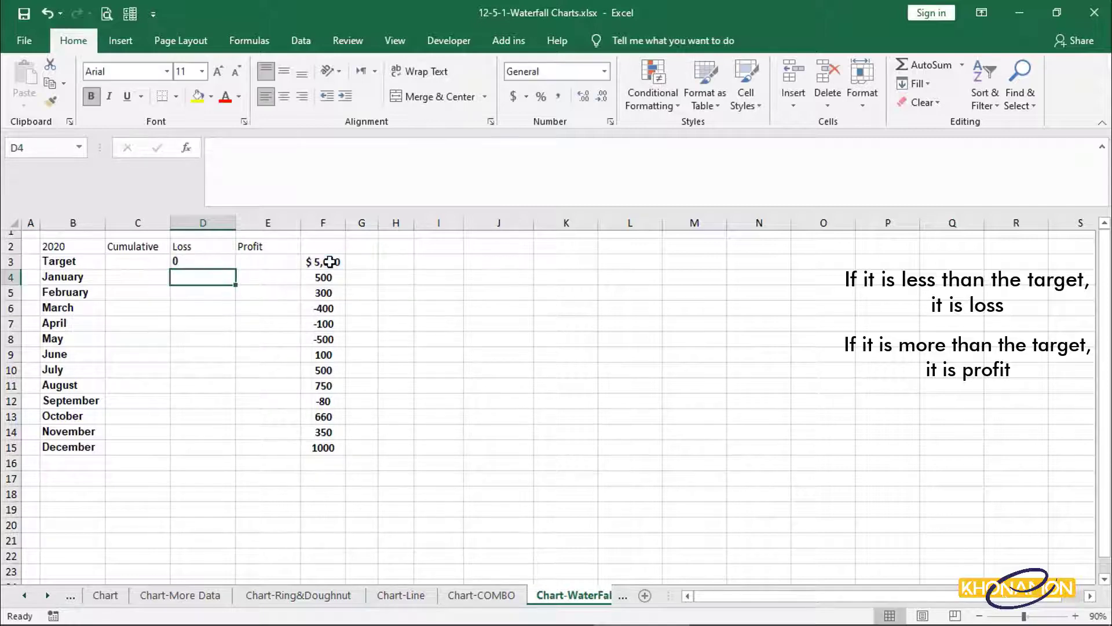
pyautogui.click(205, 257)
pyautogui.moveTo(236, 269); pyautogui.dragTo(227, 456)
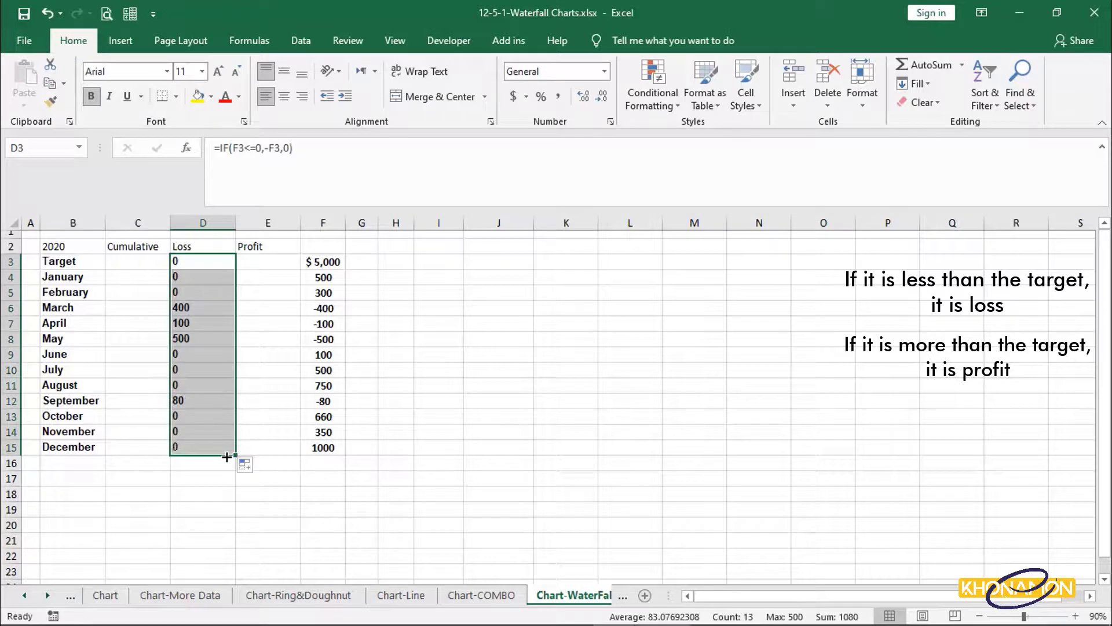
# Clear the zero Loss results, leaving only March's 400 and the other loss months.
pyautogui.moveTo(200, 262); pyautogui.dragTo(206, 292)
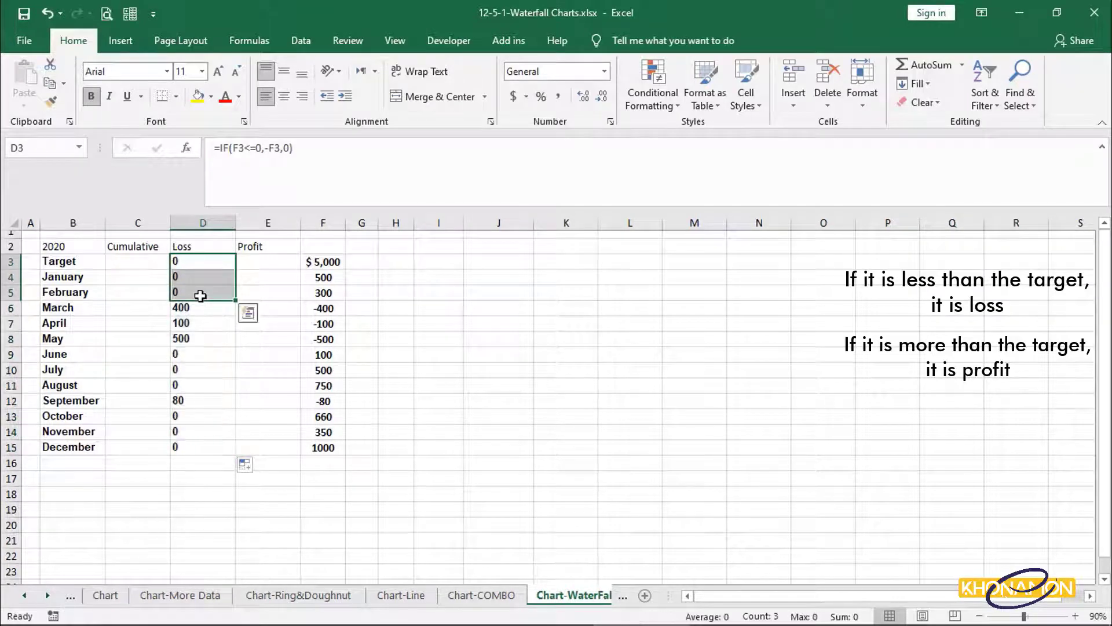
pyautogui.press('Delete')
pyautogui.moveTo(204, 356); pyautogui.dragTo(202, 444)
pyautogui.press('Delete')
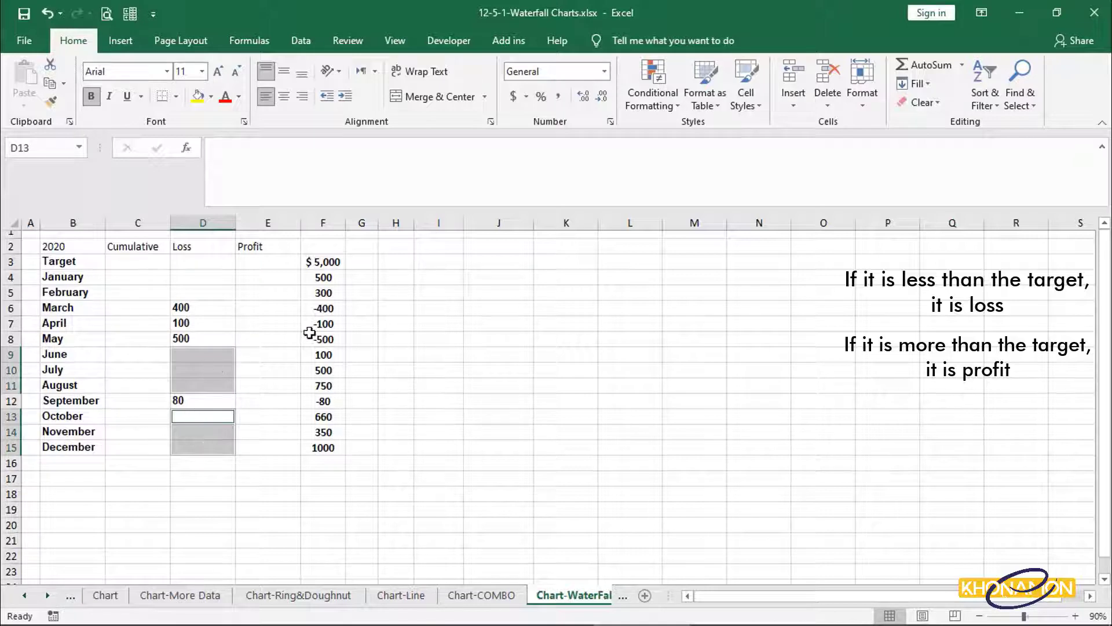
pyautogui.click(324, 311)
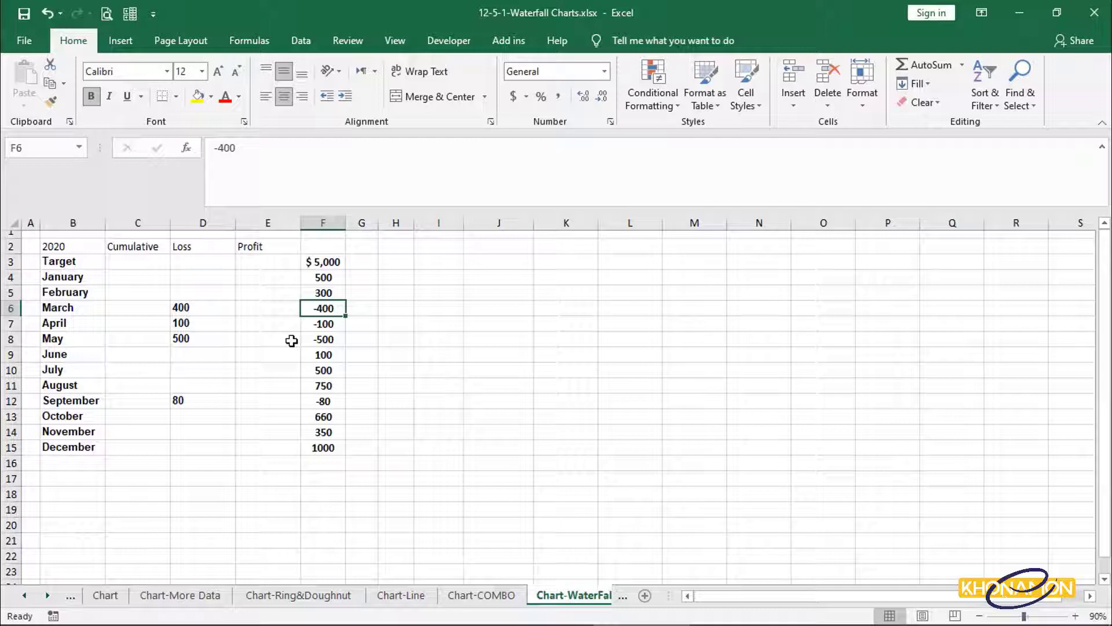
pyautogui.press('Left')
pyautogui.press('Left')
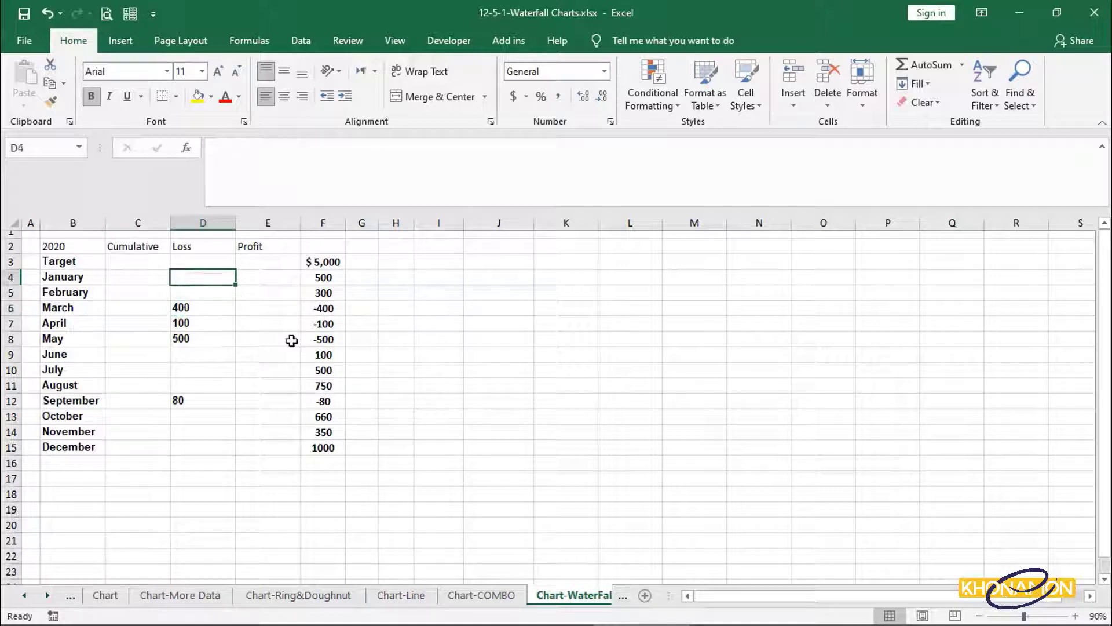
# Enter =IF(F3>=0,F3,0) in E3 and fill it down to E15.
pyautogui.press('Up')
pyautogui.press('Right')
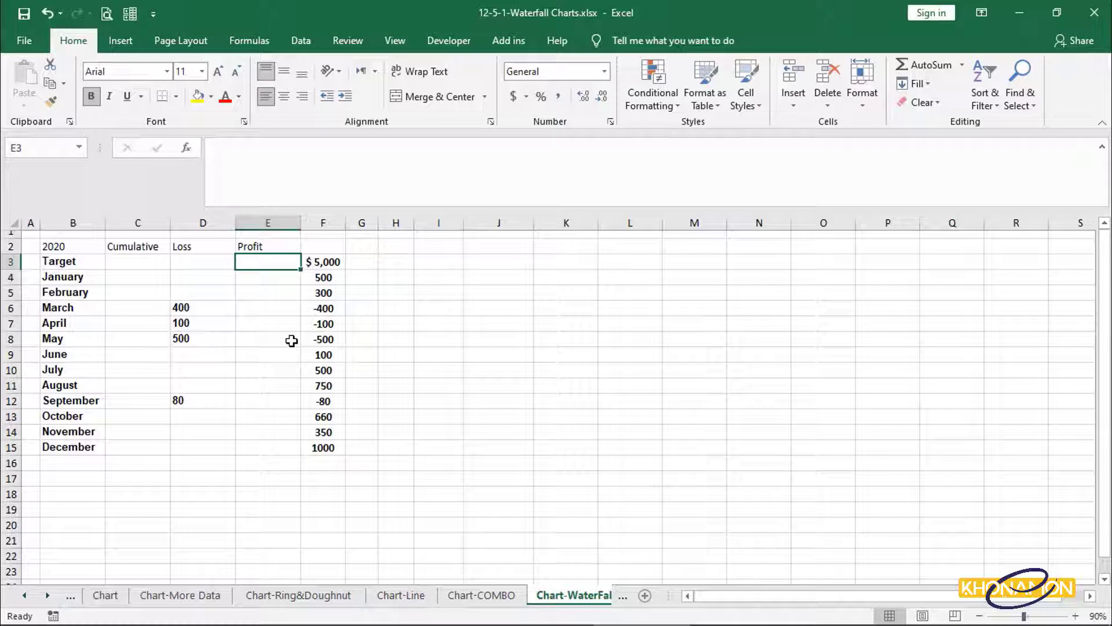
pyautogui.write('=IF(')
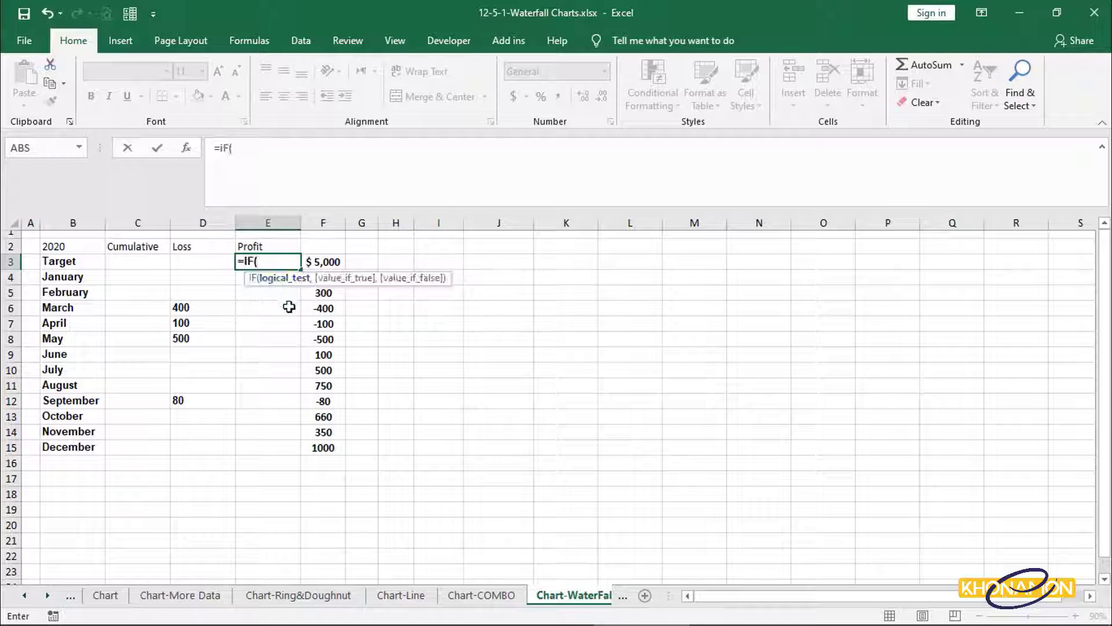
pyautogui.click(322, 261)
pyautogui.write('>')
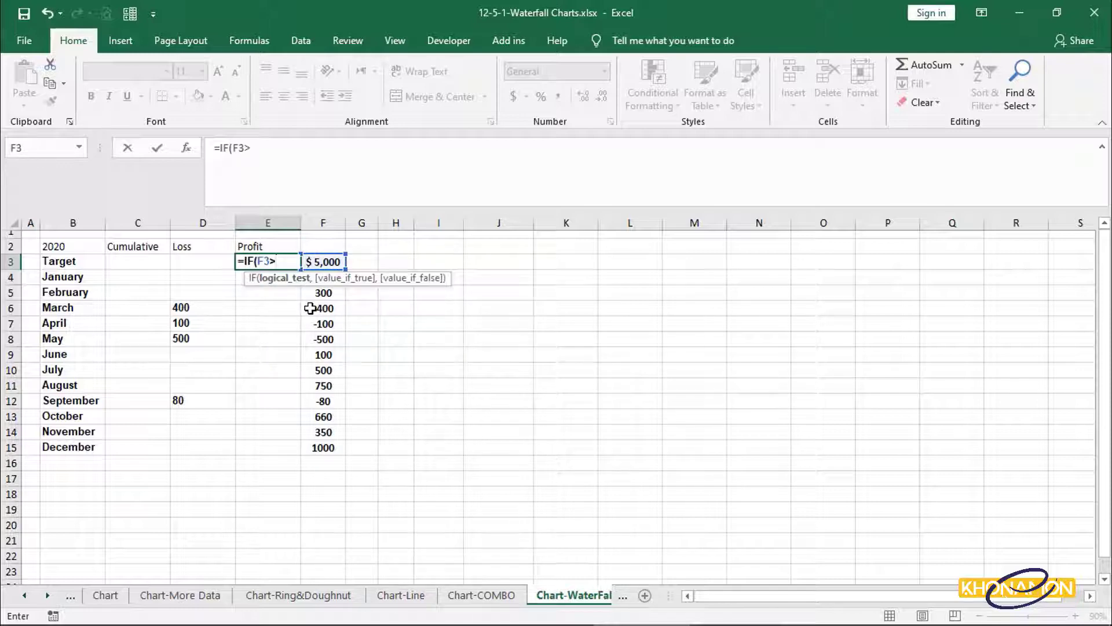
pyautogui.write('=0,')
pyautogui.click(322, 261)
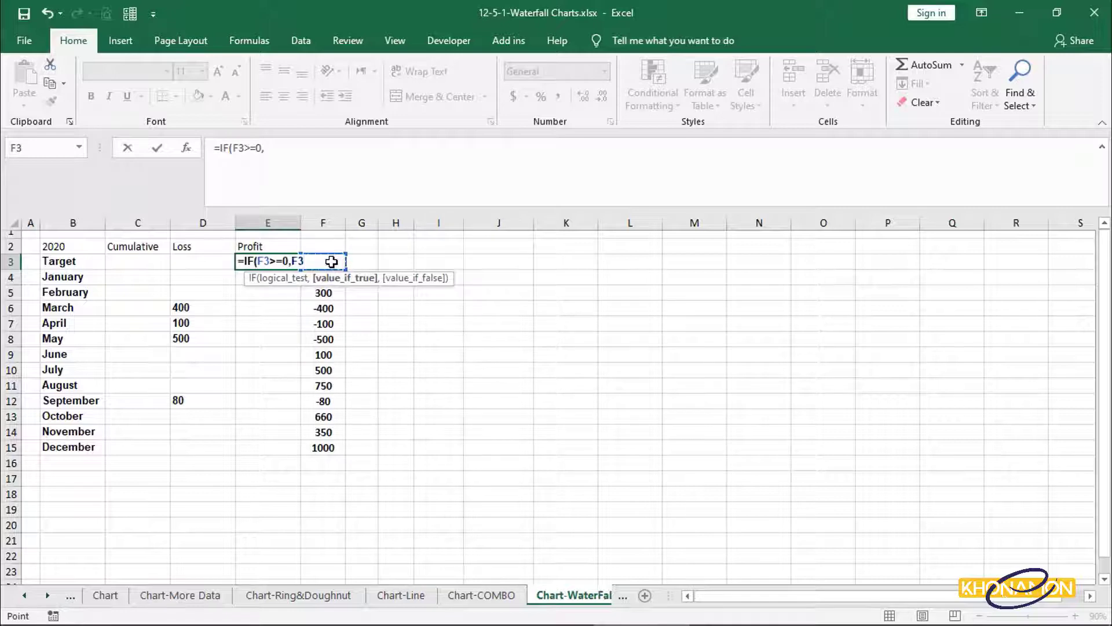
pyautogui.write(',')
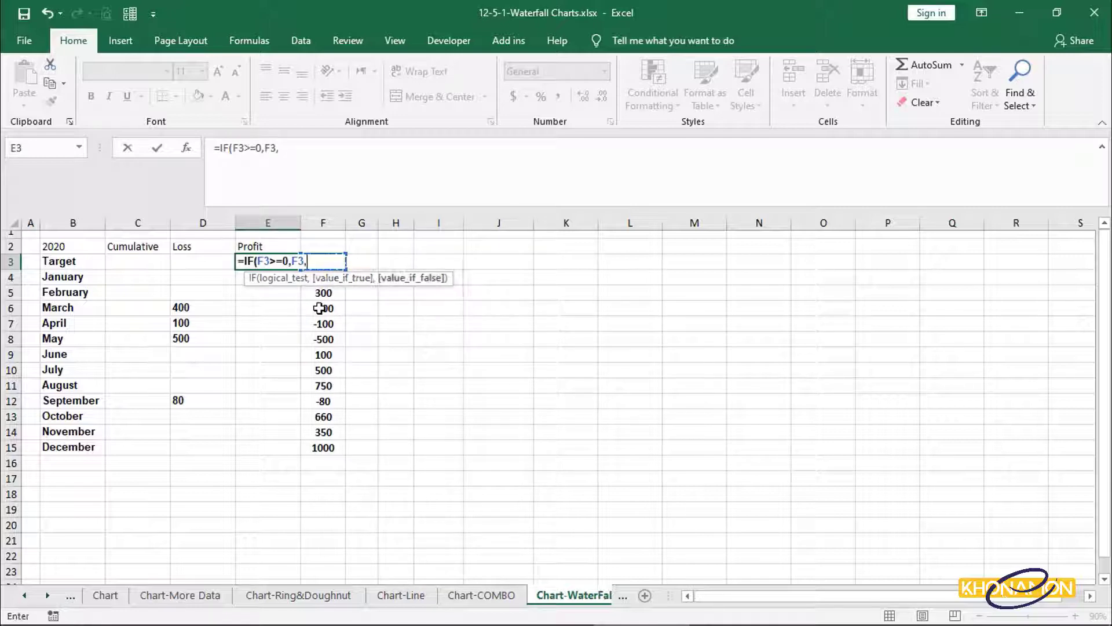
pyautogui.write('0')
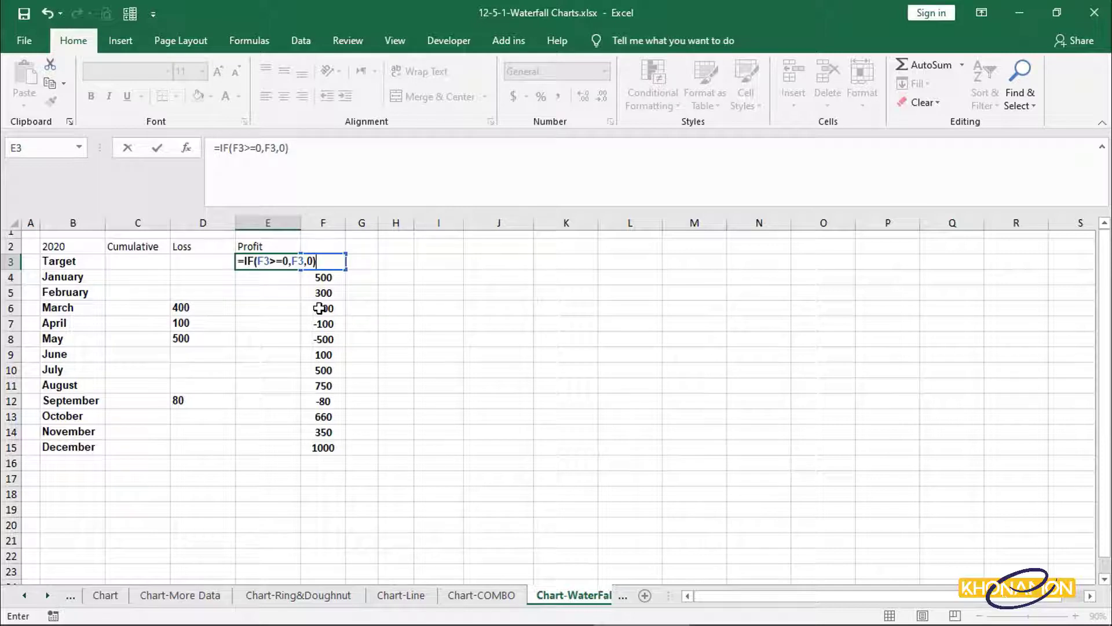
pyautogui.press('Return')
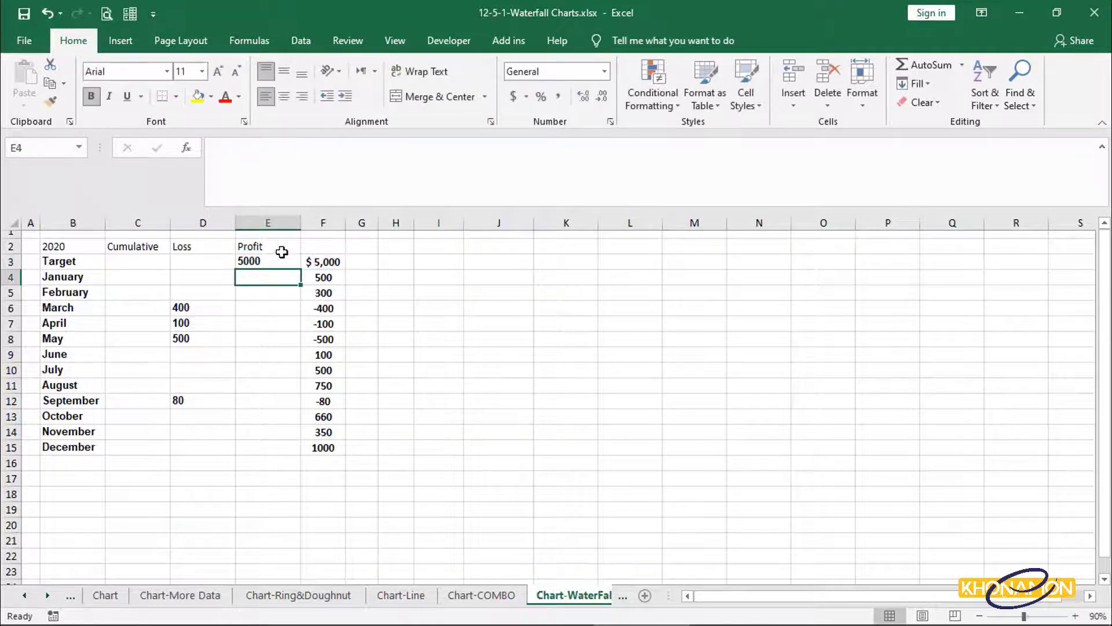
pyautogui.click(278, 262)
pyautogui.moveTo(300, 268); pyautogui.dragTo(299, 462)
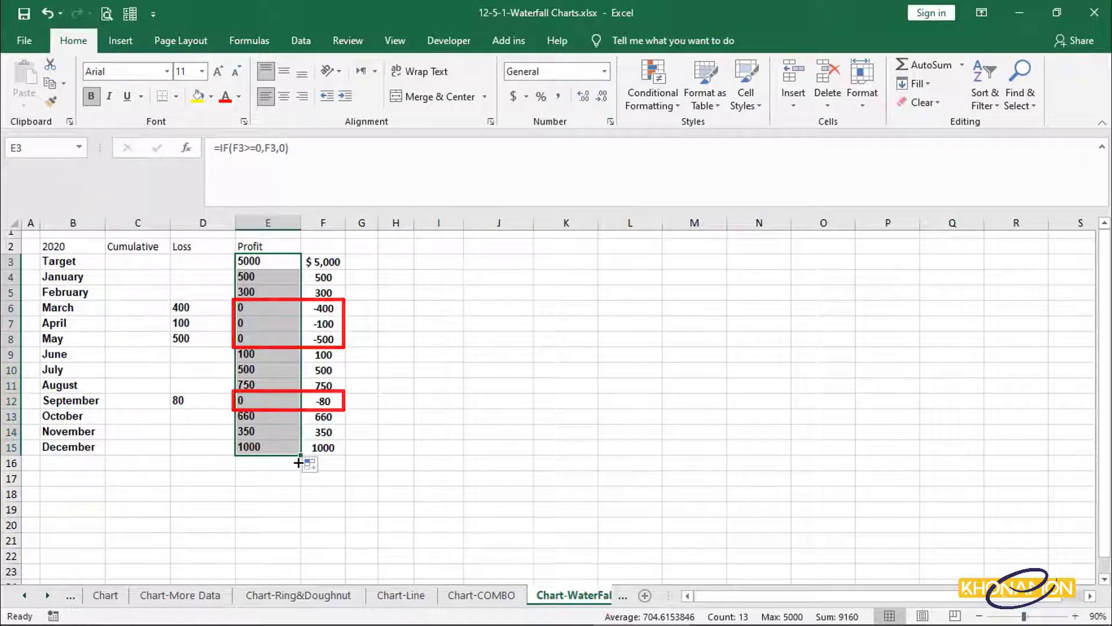
# Delete the zero Profit results in E6:E8 and E12.
pyautogui.moveTo(257, 307); pyautogui.dragTo(256, 336)
pyautogui.press('Delete')
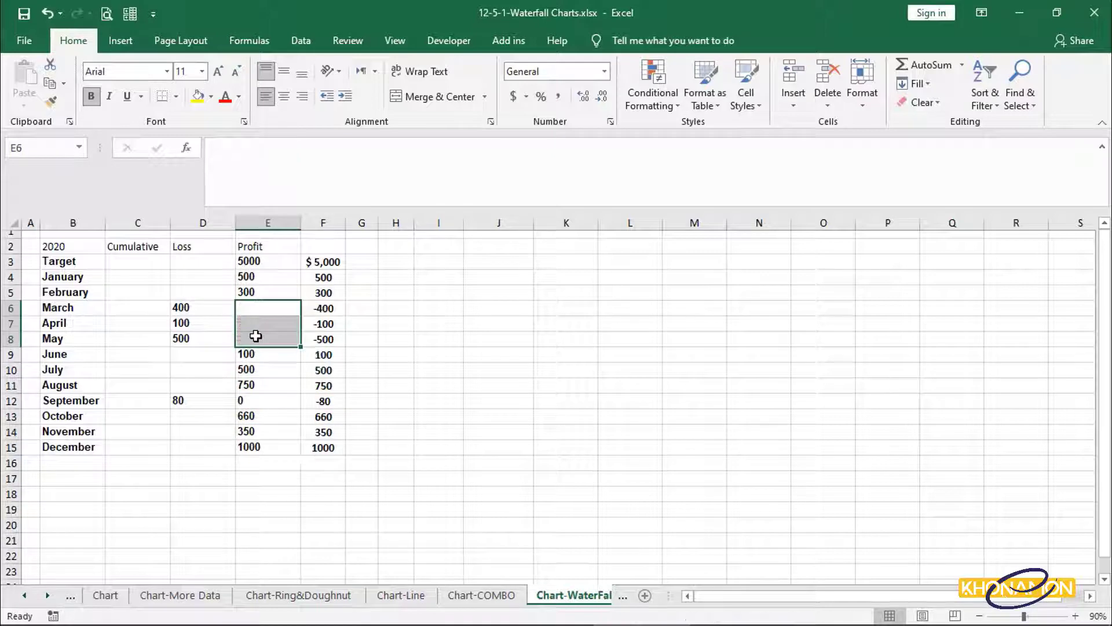
pyautogui.click(260, 398)
pyautogui.press('Delete')
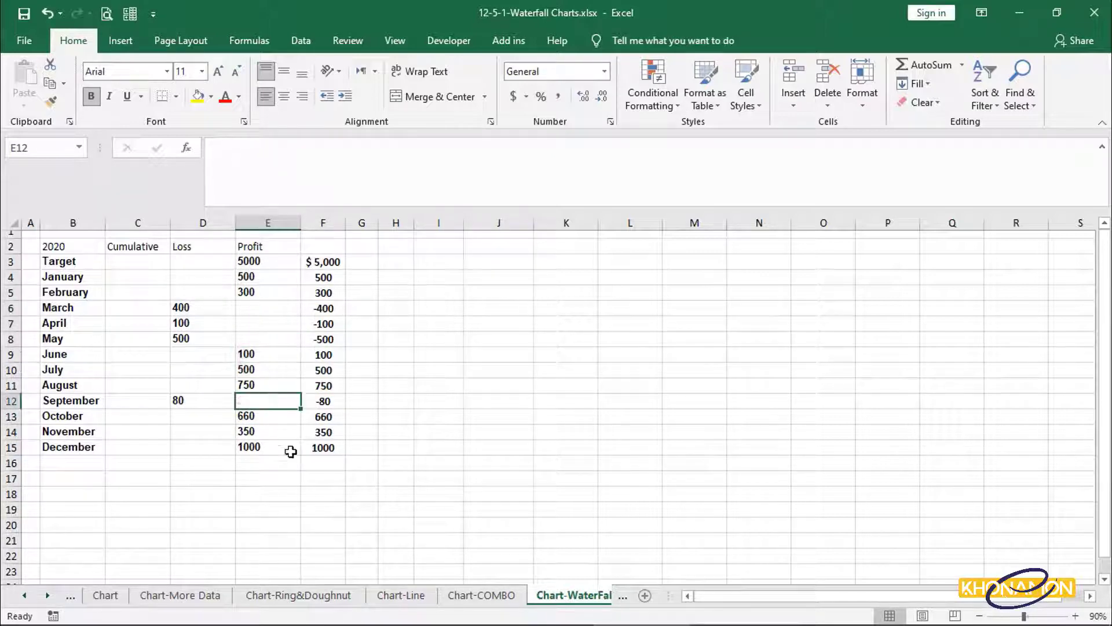
pyautogui.click(294, 460)
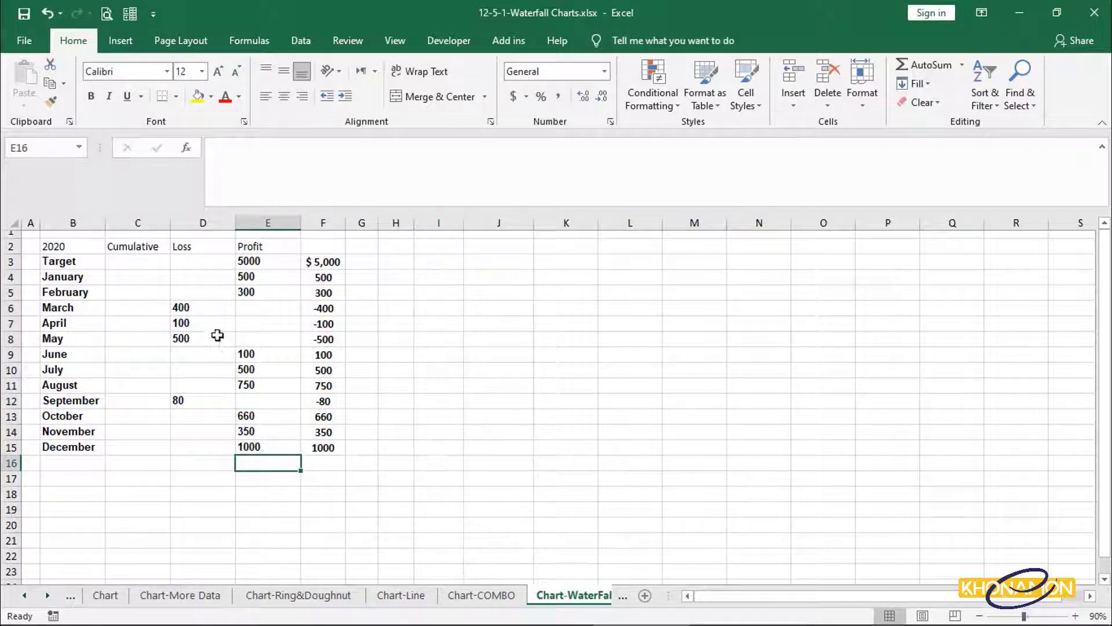
# Enter the running-total formula =C3+E3-D4 in C4.
pyautogui.click(154, 249)
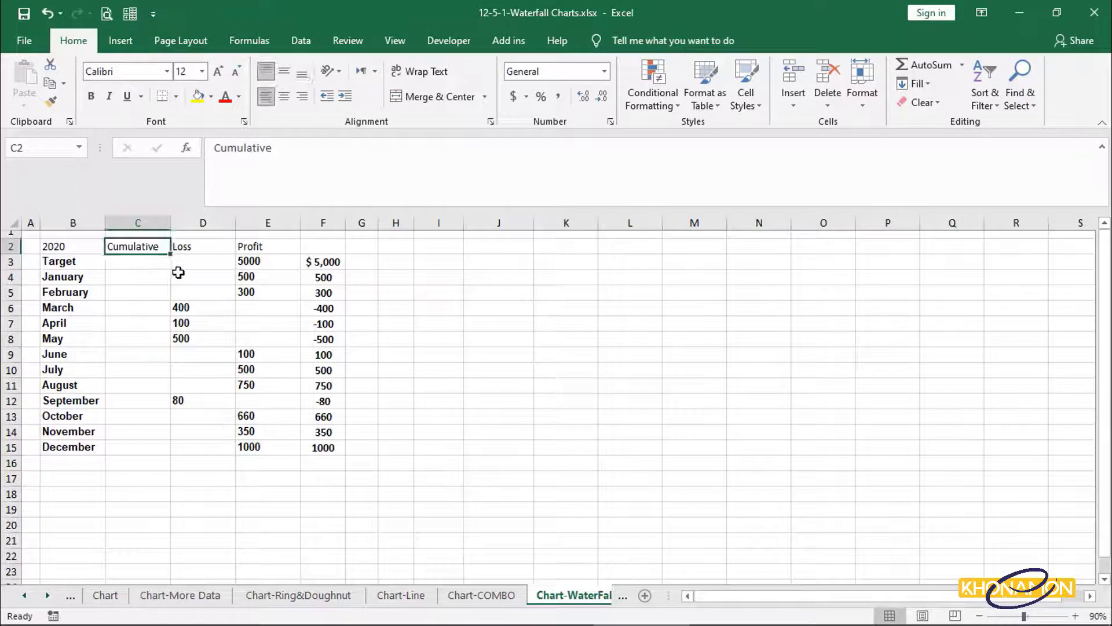
pyautogui.press('Down')
pyautogui.press('Down')
pyautogui.write('=')
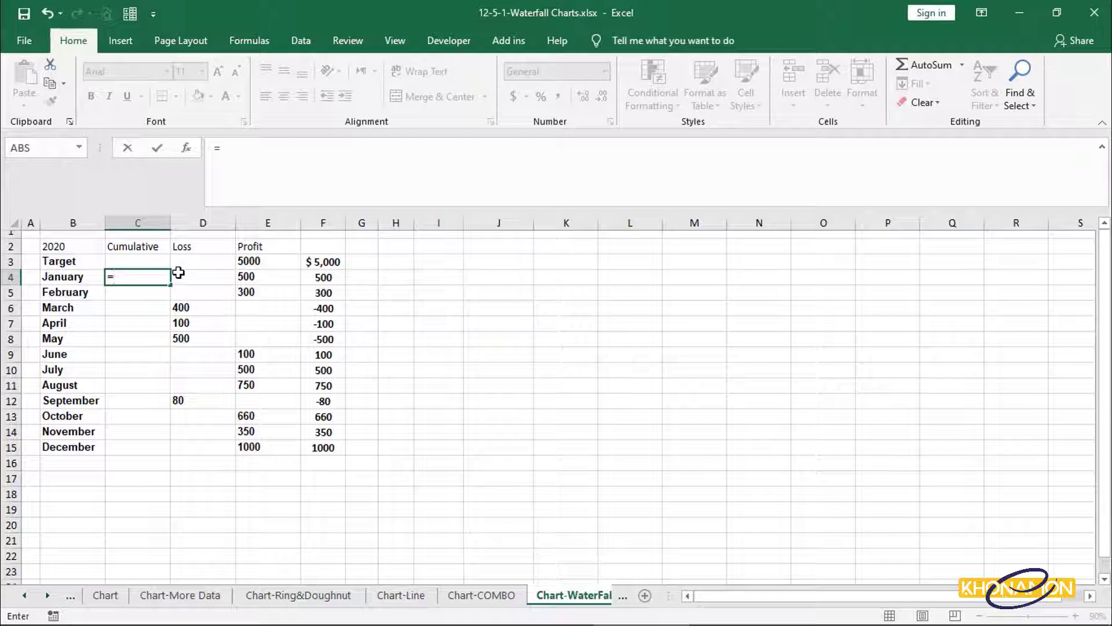
pyautogui.click(158, 261)
pyautogui.write('+')
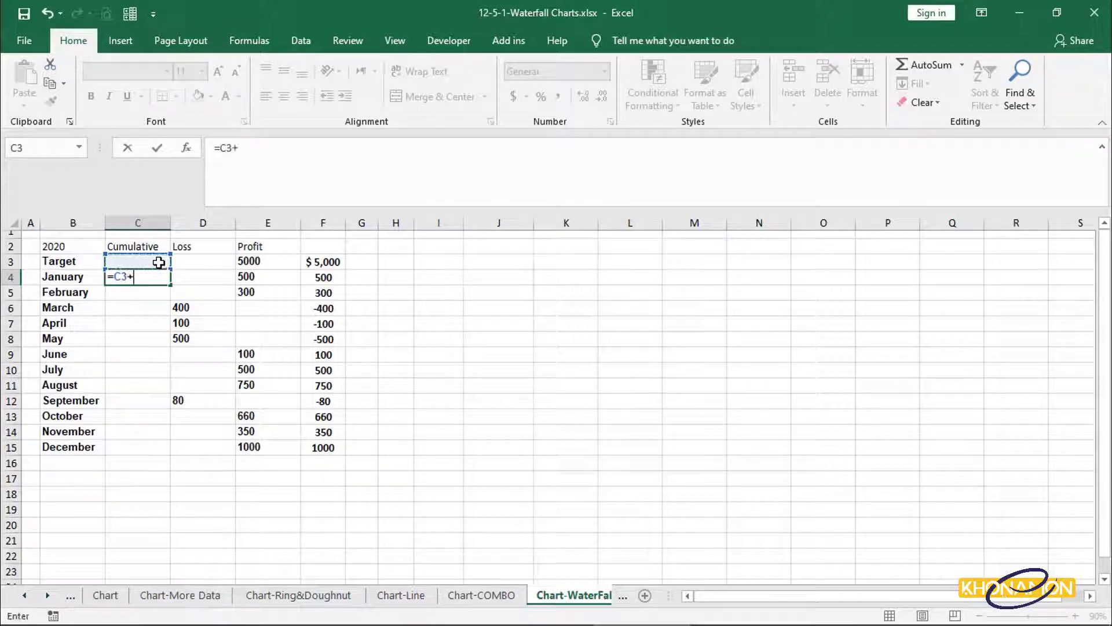
pyautogui.click(248, 263)
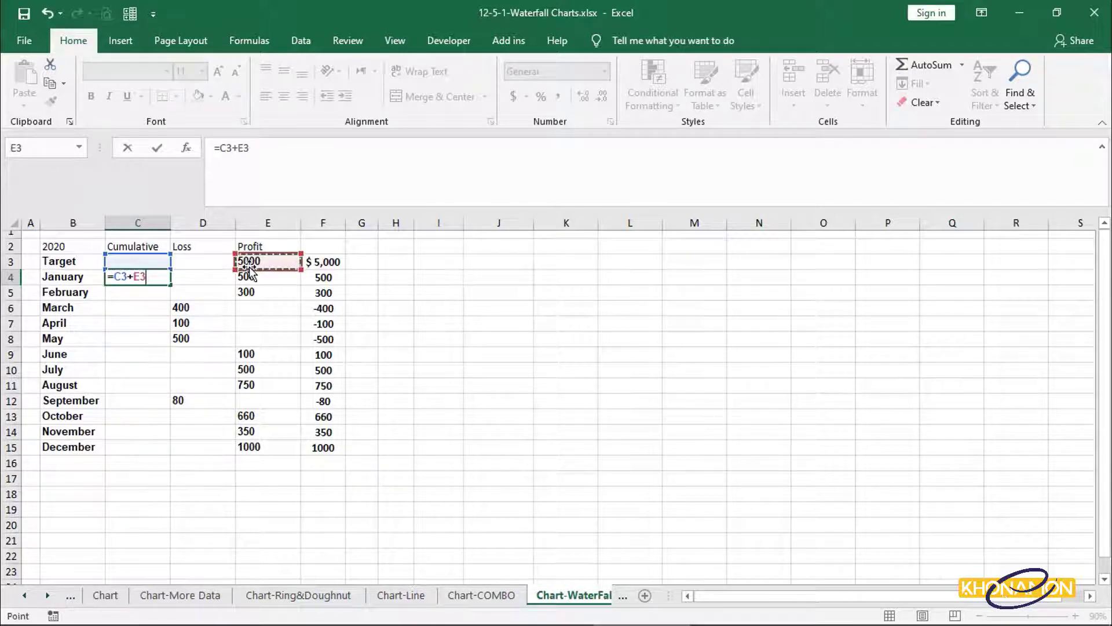
pyautogui.write('-')
pyautogui.click(229, 279)
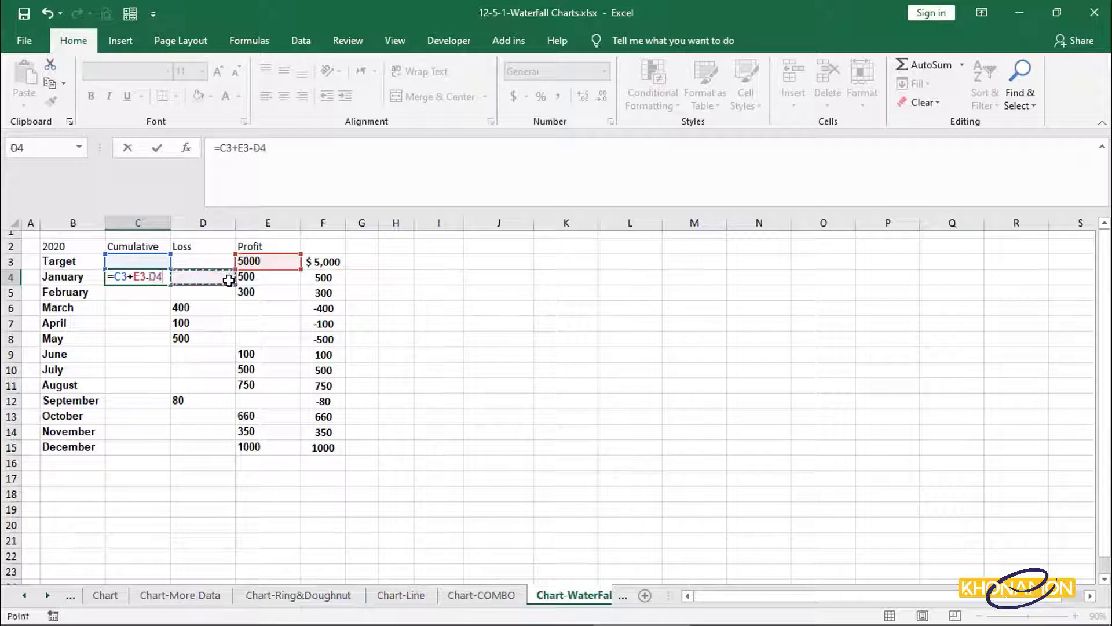
pyautogui.press('Return')
# Fill the C4 running total down to C16, ending at 8080.
pyautogui.press('Up')
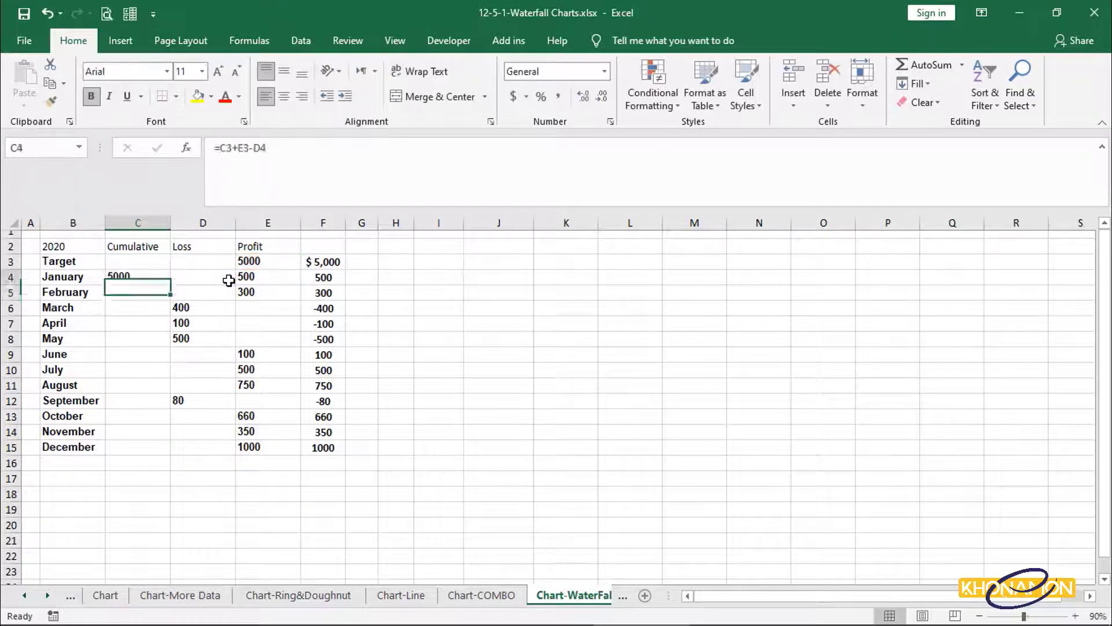
pyautogui.press('Left')
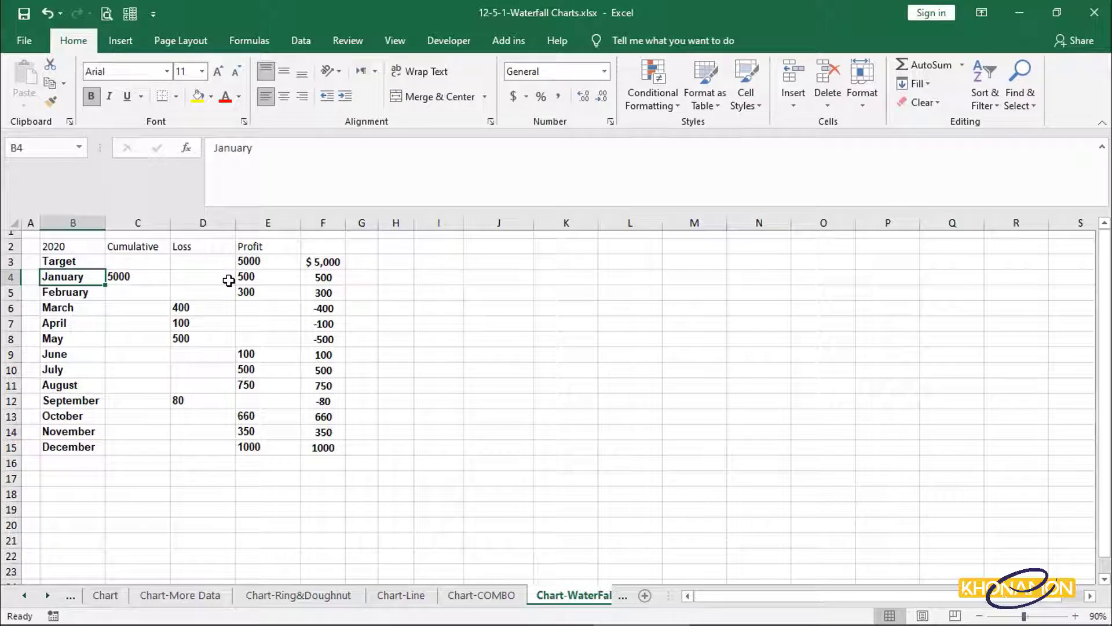
pyautogui.click(154, 278)
pyautogui.moveTo(170, 284); pyautogui.dragTo(169, 466)
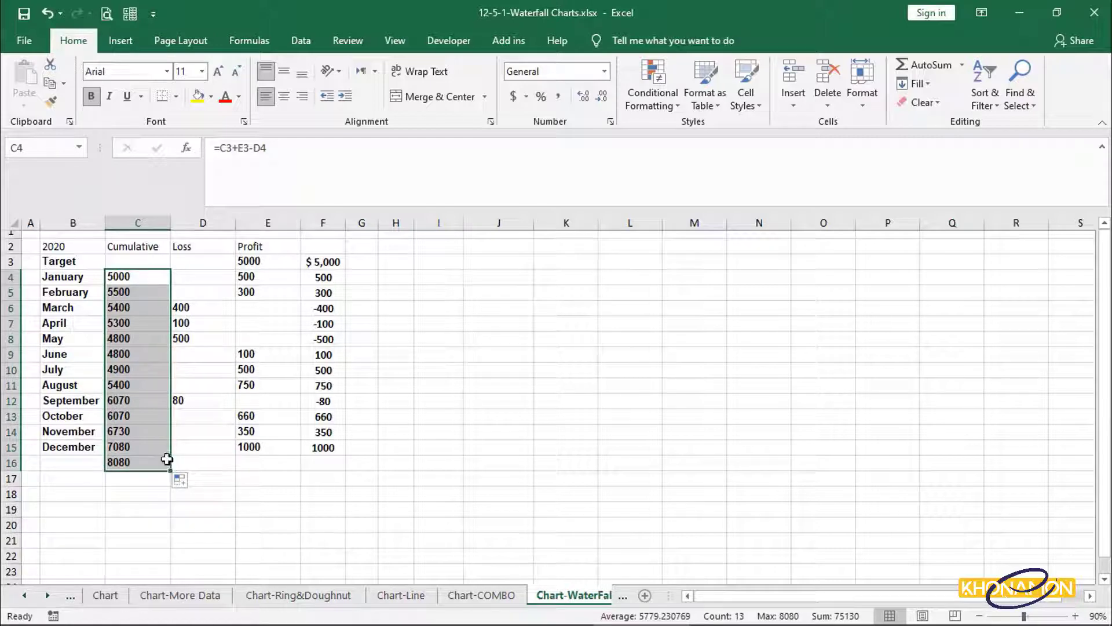
# Label B16 as Level and select F3:F15 to confirm the monthly total matches 8080.
pyautogui.click(90, 468)
pyautogui.write('Level')
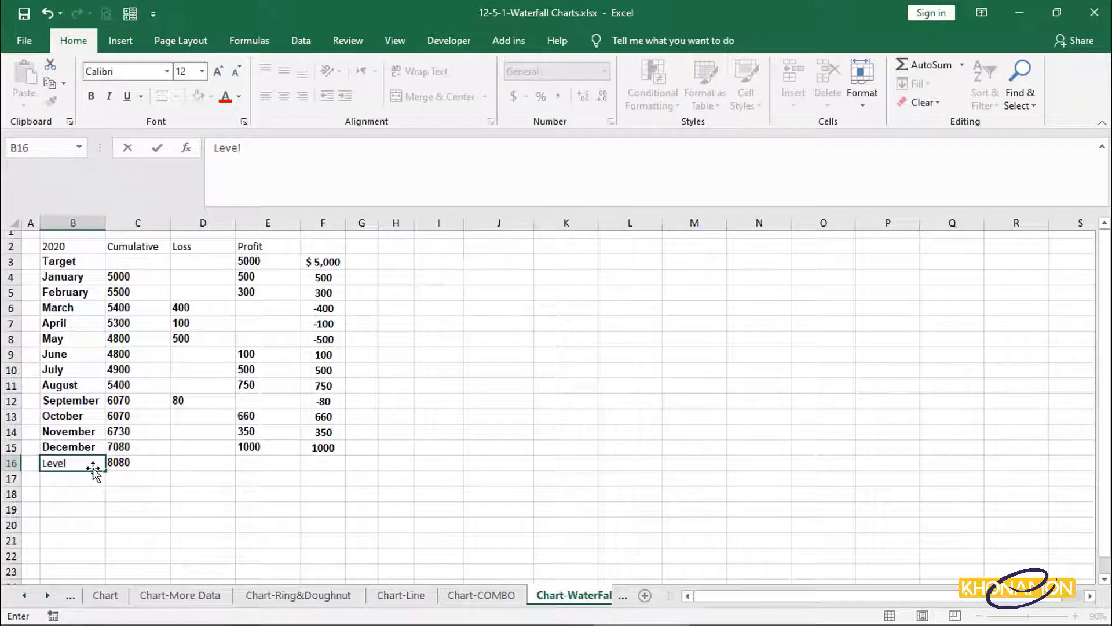
pyautogui.press('Return')
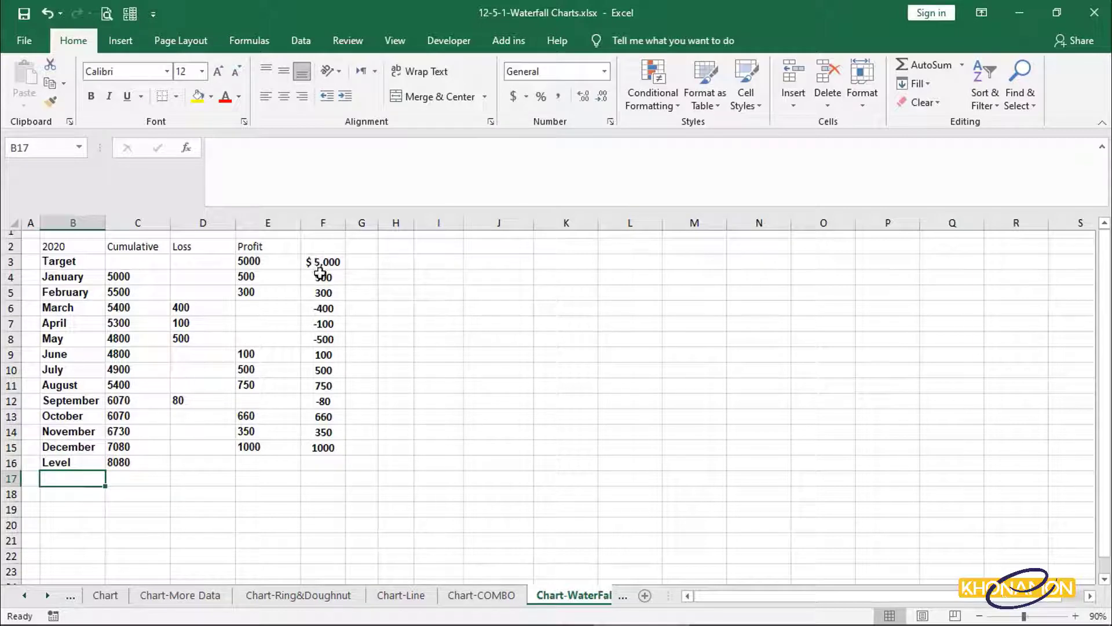
pyautogui.moveTo(320, 264); pyautogui.dragTo(331, 450)
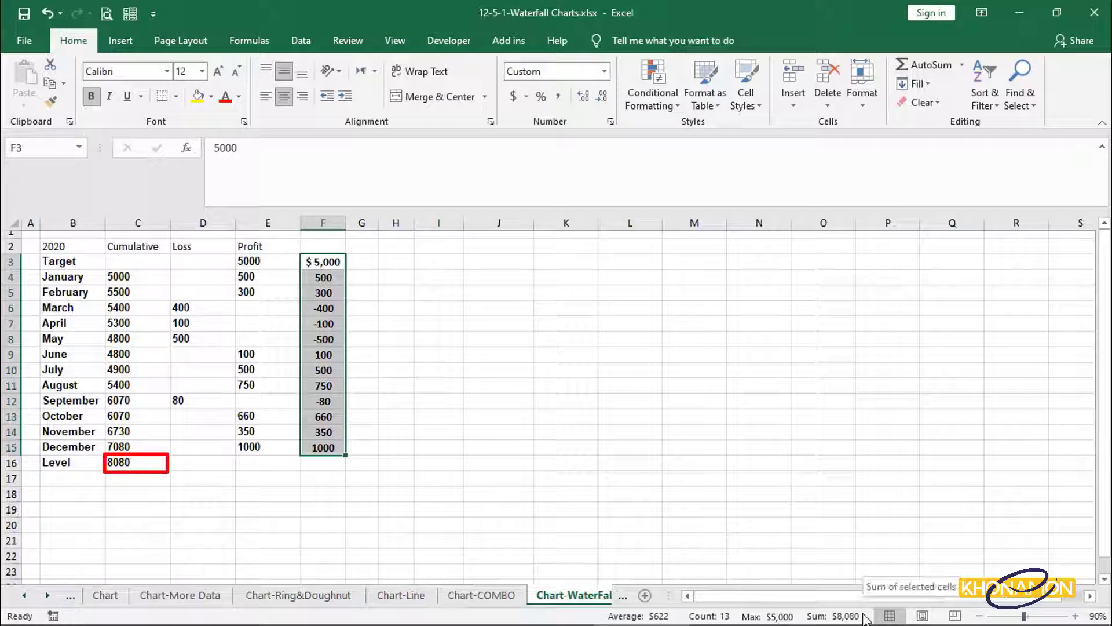
# Insert a 2-D Stacked Column chart from the B2:E15 table.
pyautogui.moveTo(74, 248); pyautogui.dragTo(276, 455)
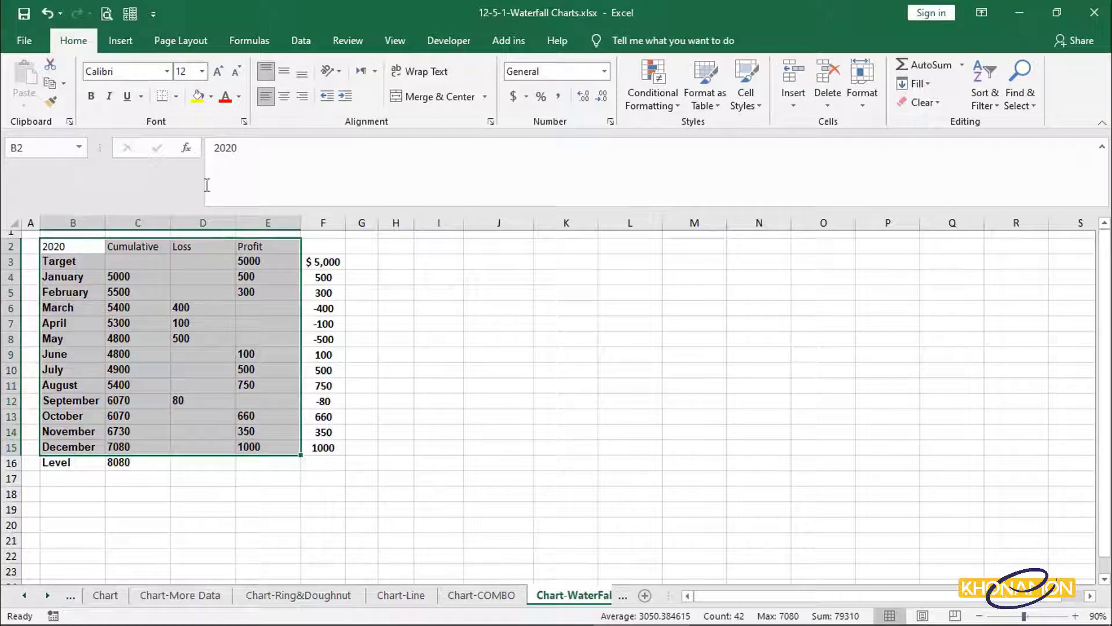
pyautogui.click(120, 42)
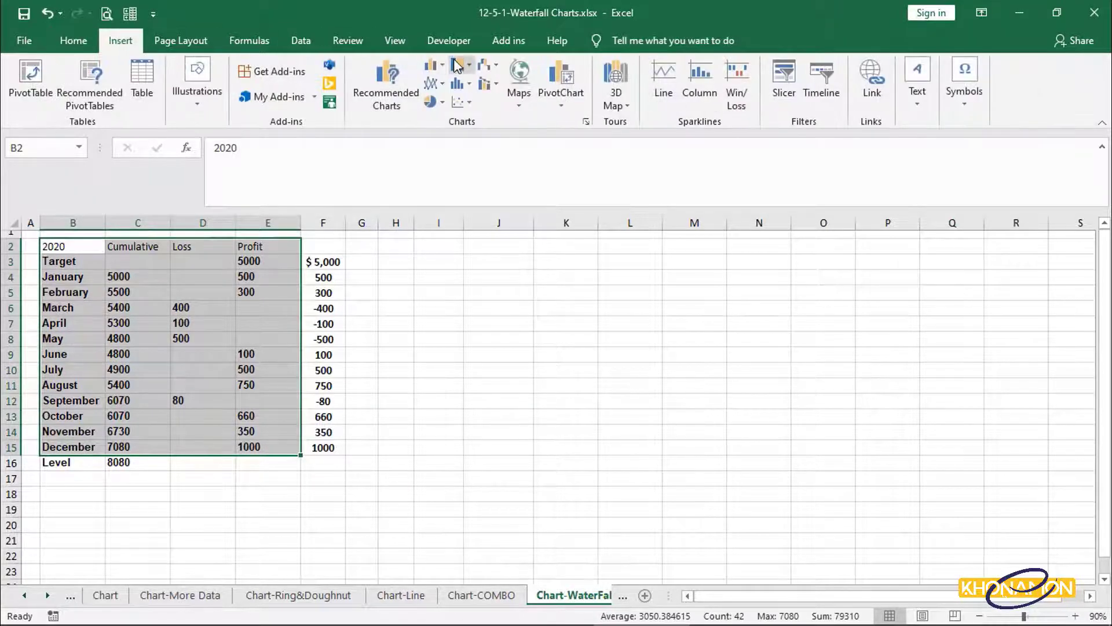
pyautogui.click(436, 65)
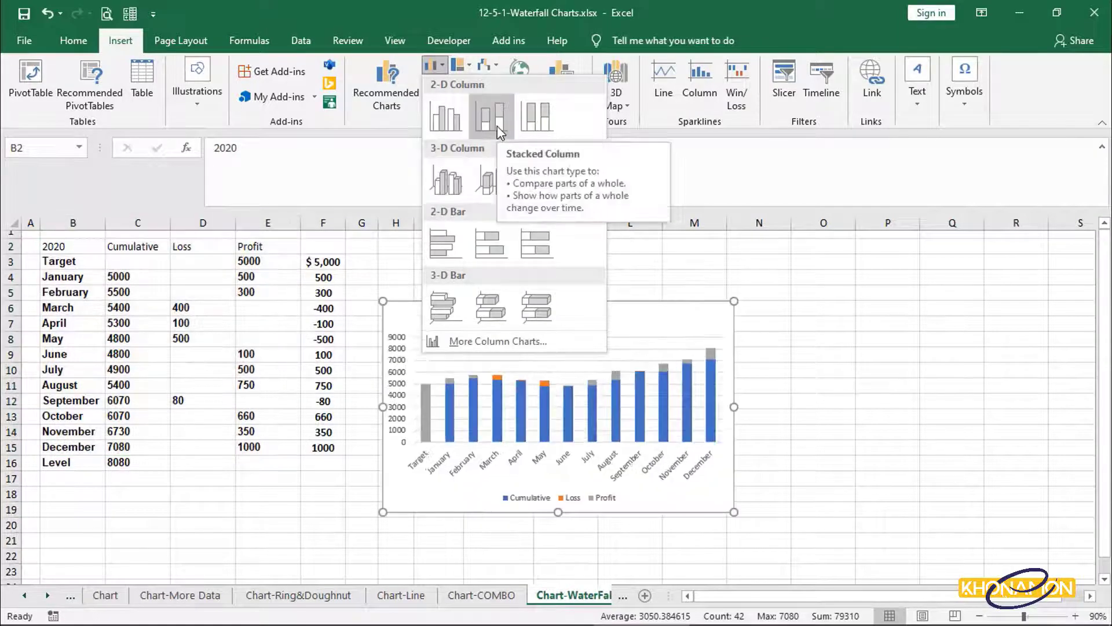
pyautogui.click(497, 127)
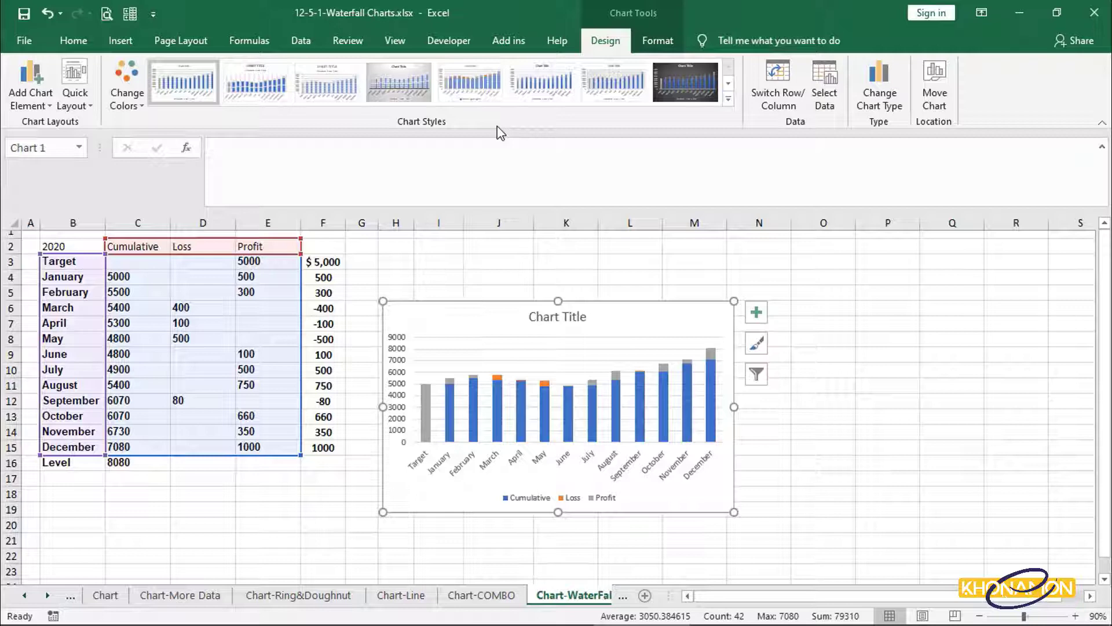
# Set the Cumulative series to No fill and No line in Format Data Series.
pyautogui.click(502, 419)
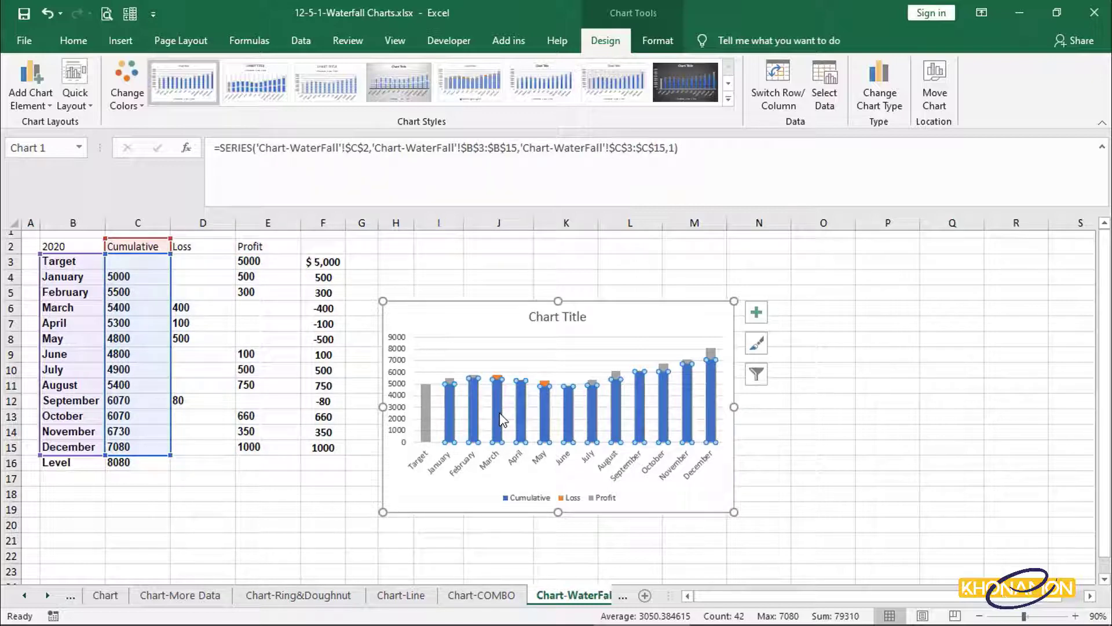
pyautogui.click(502, 418)
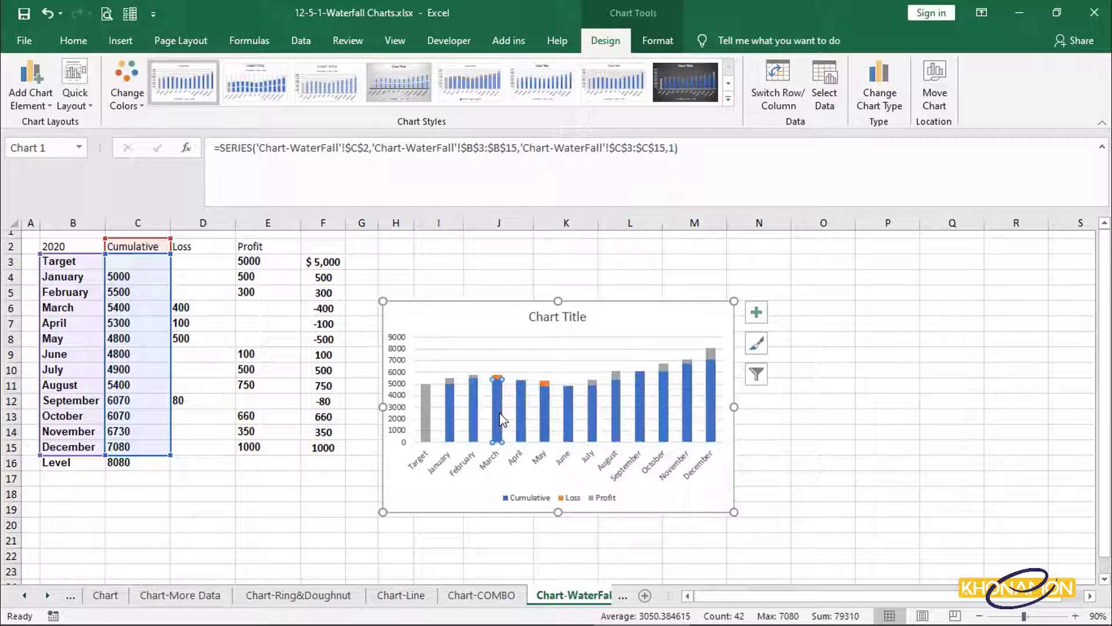
pyautogui.doubleClick(502, 418)
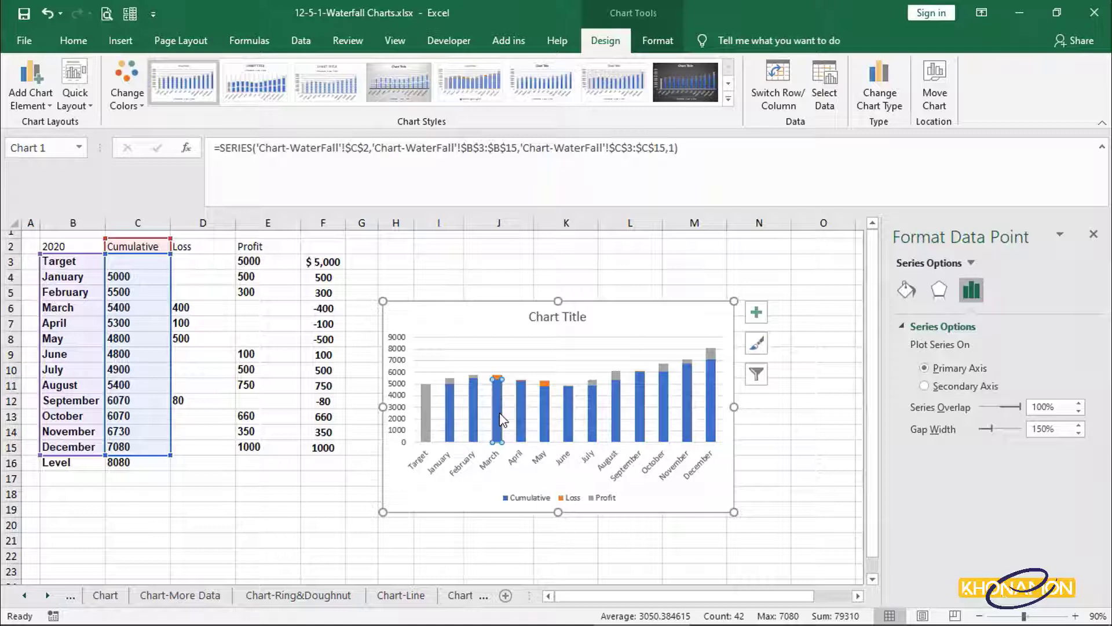
pyautogui.click(496, 455)
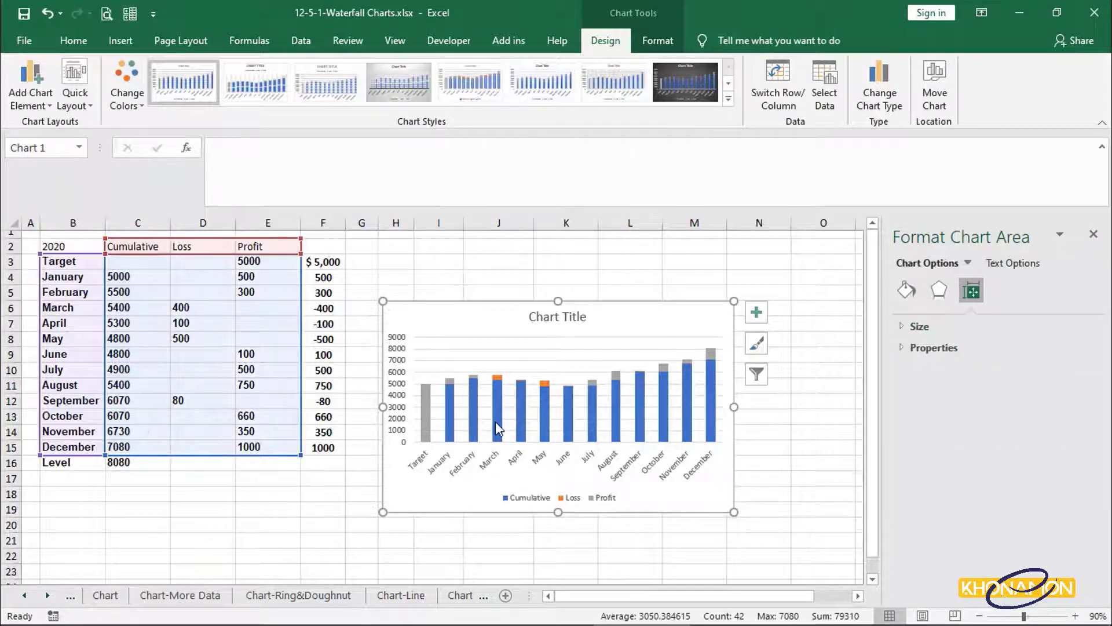
pyautogui.click(495, 421)
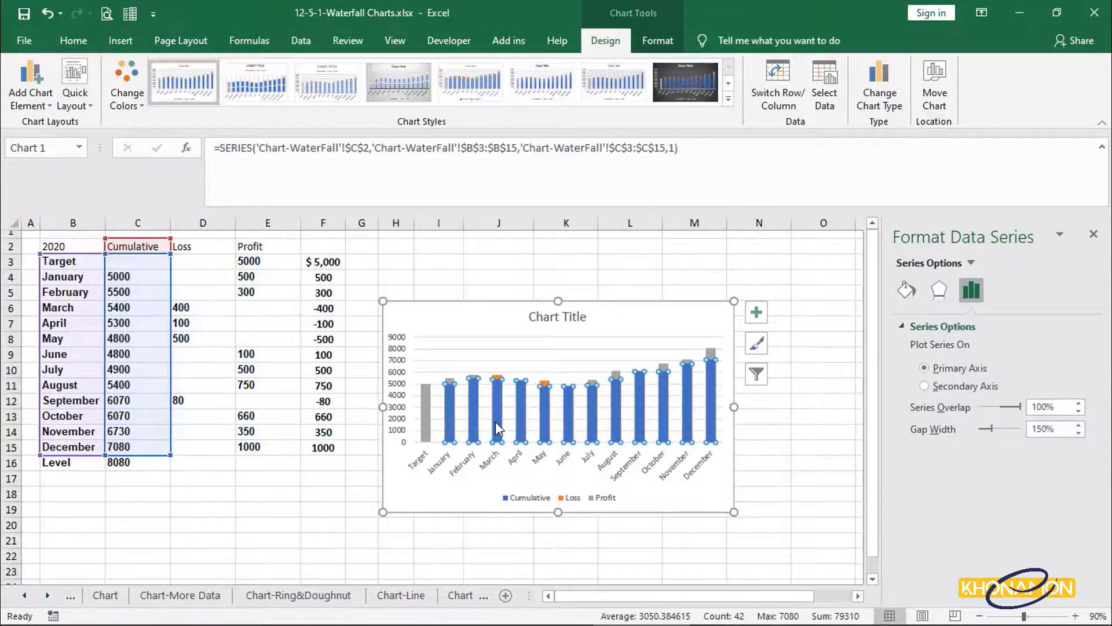
pyautogui.click(906, 289)
pyautogui.click(902, 327)
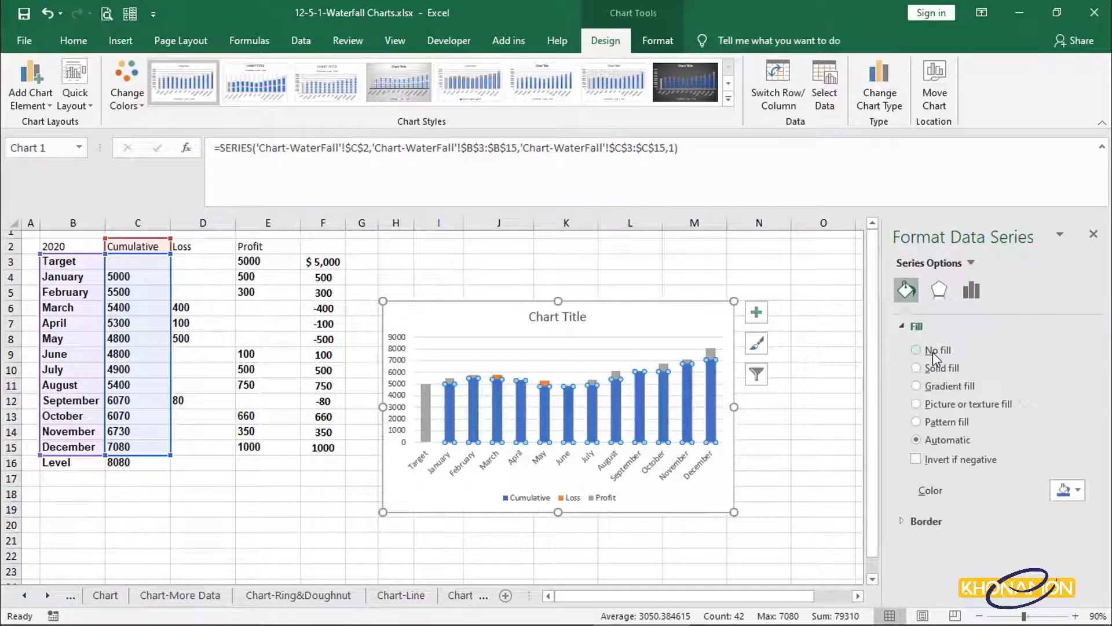
pyautogui.click(916, 350)
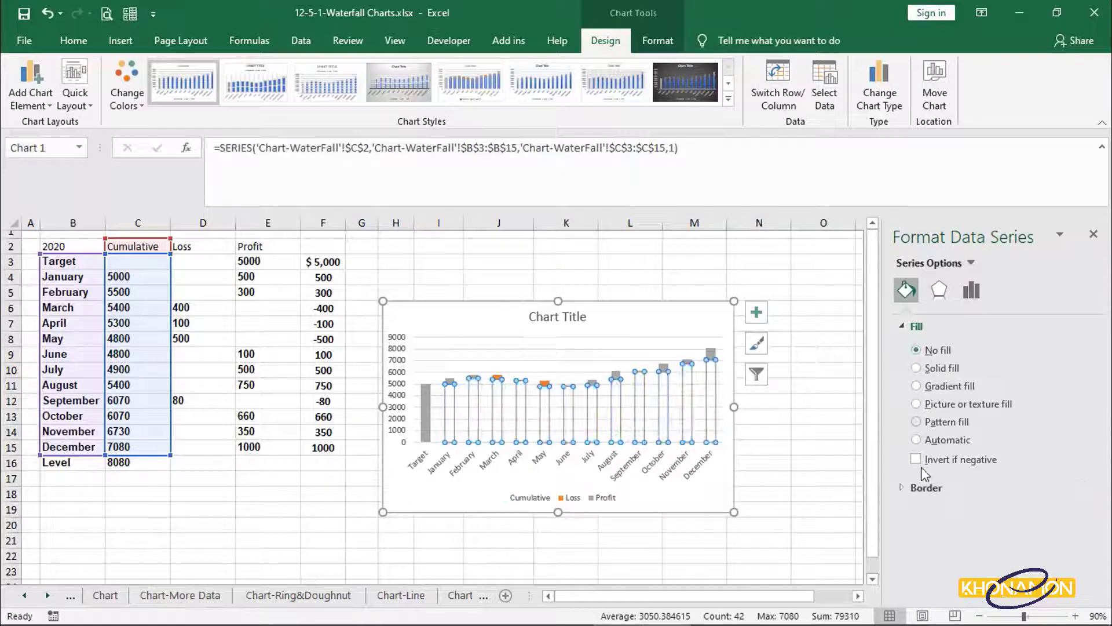
pyautogui.click(925, 488)
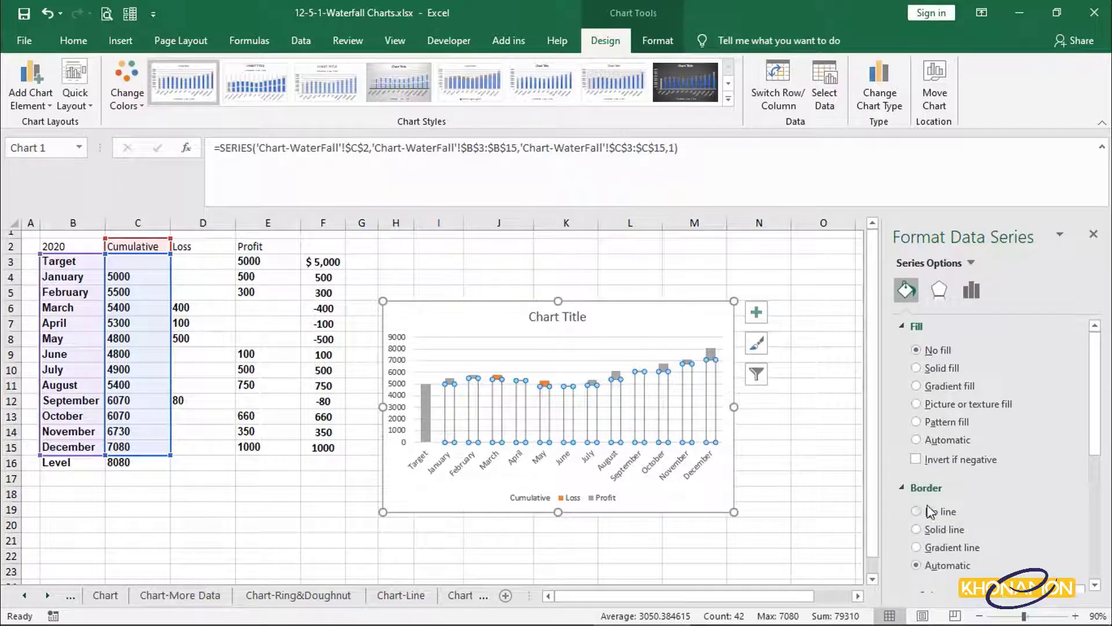
pyautogui.click(930, 512)
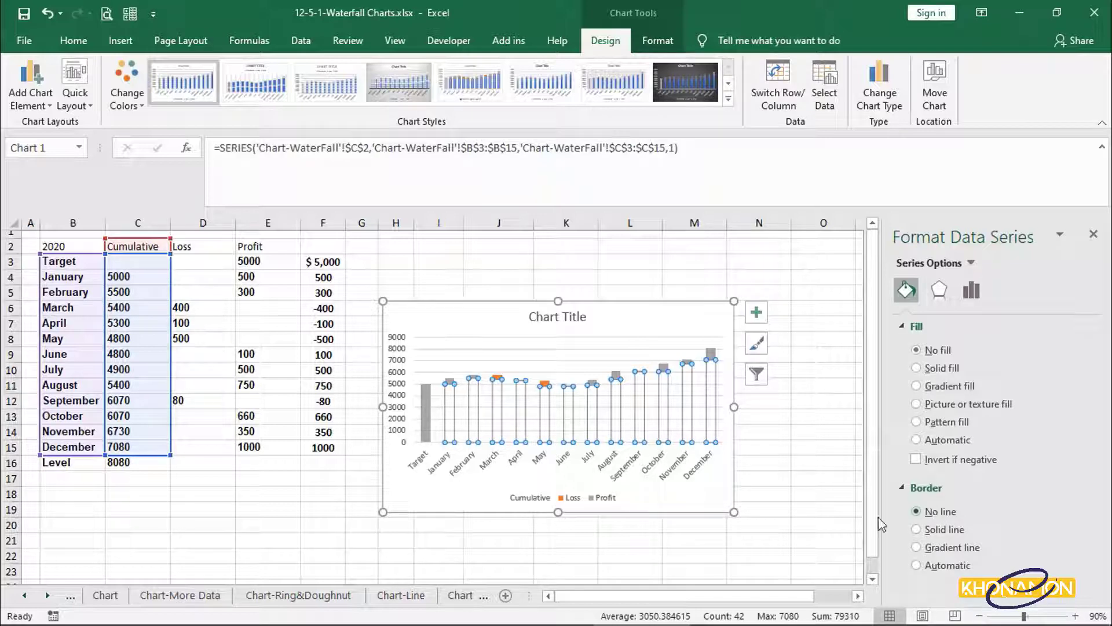
# Extend the chart's data range to row 16, adding a Level category after December.
pyautogui.click(725, 491)
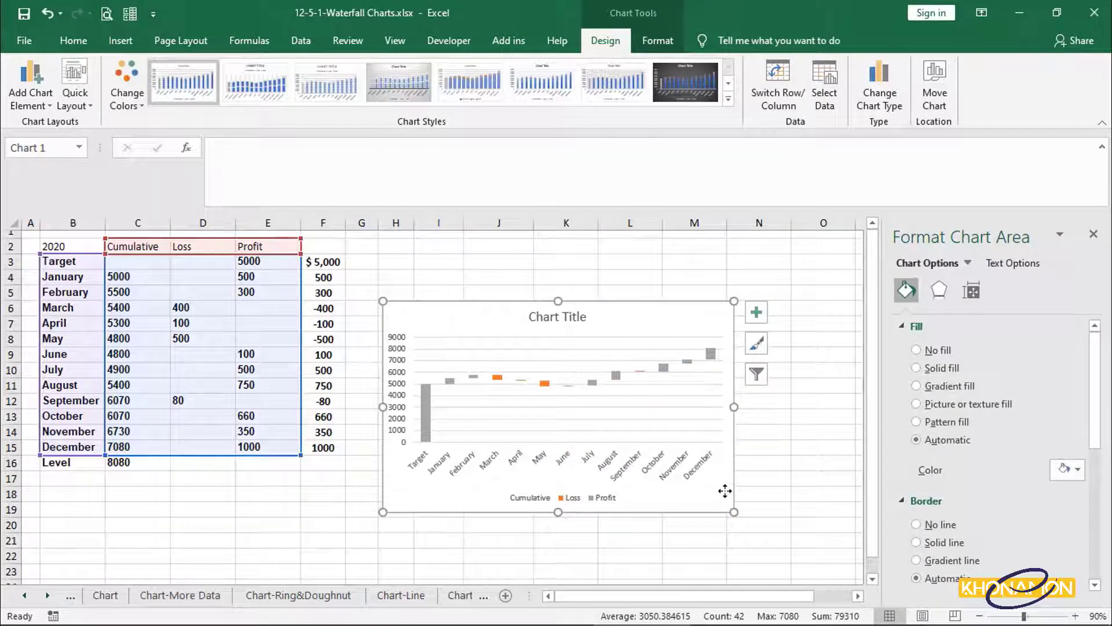
pyautogui.moveTo(301, 455); pyautogui.dragTo(302, 467)
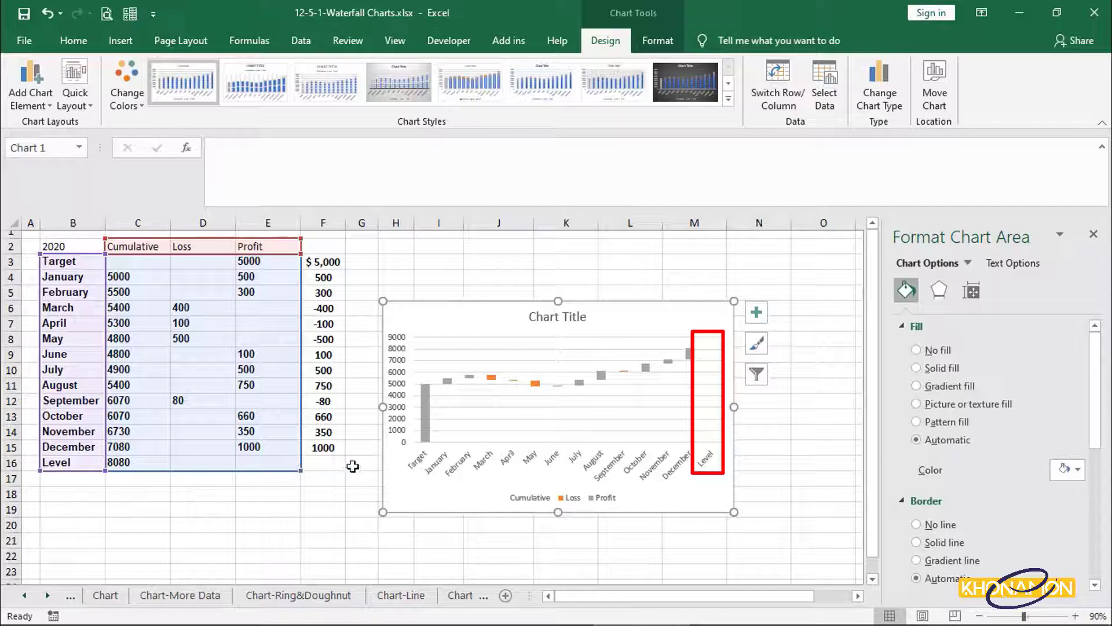
pyautogui.click(710, 462)
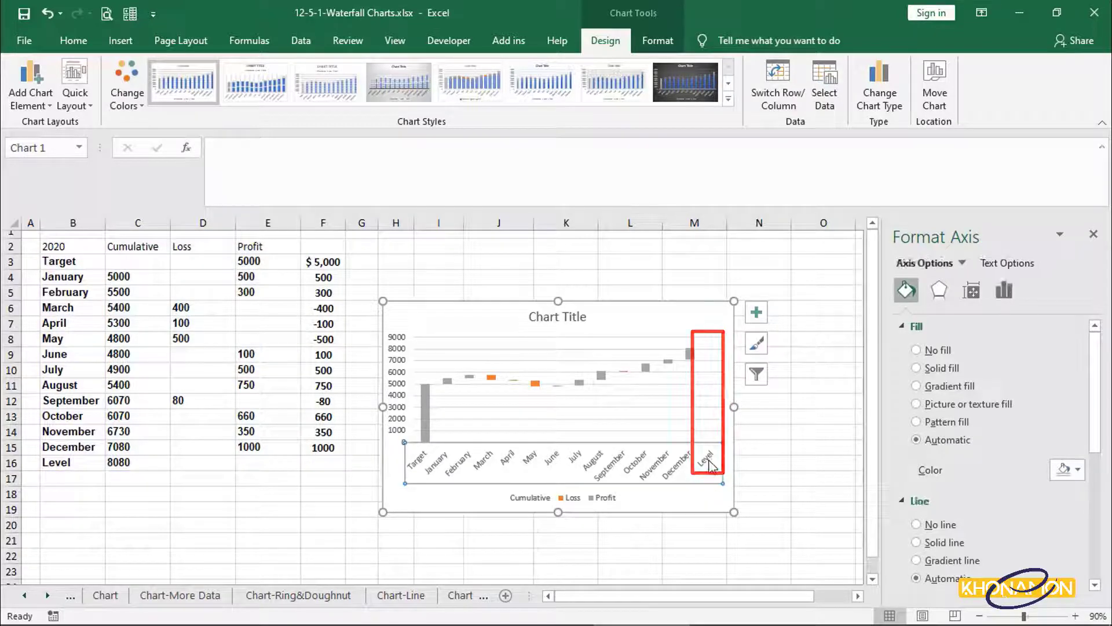
pyautogui.click(712, 431)
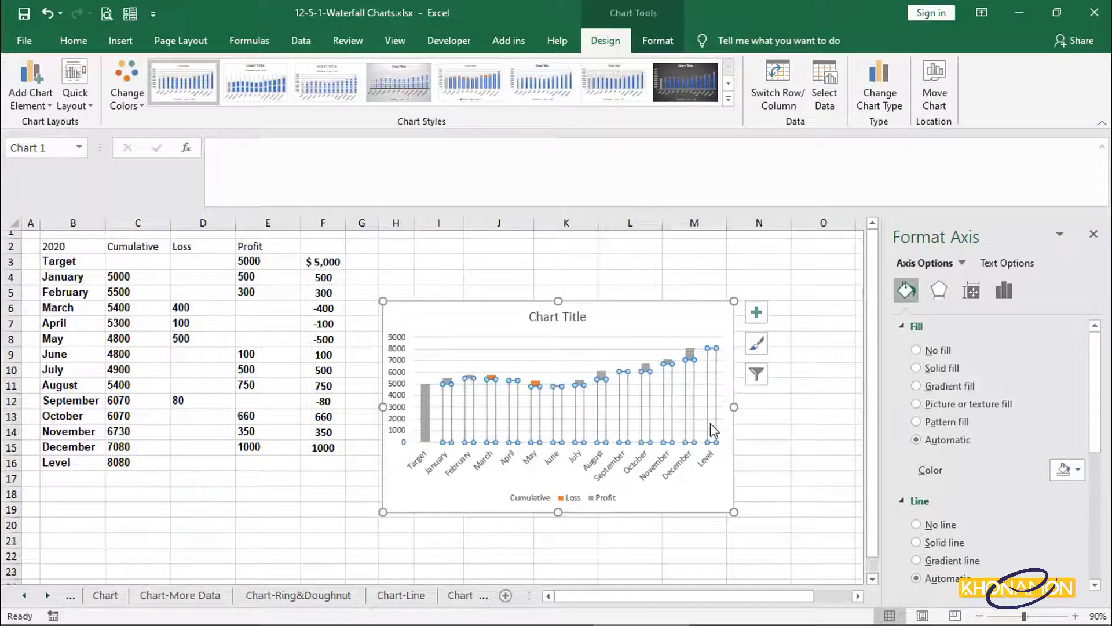
# Give the Level bar a solid teal fill.
pyautogui.click(711, 431)
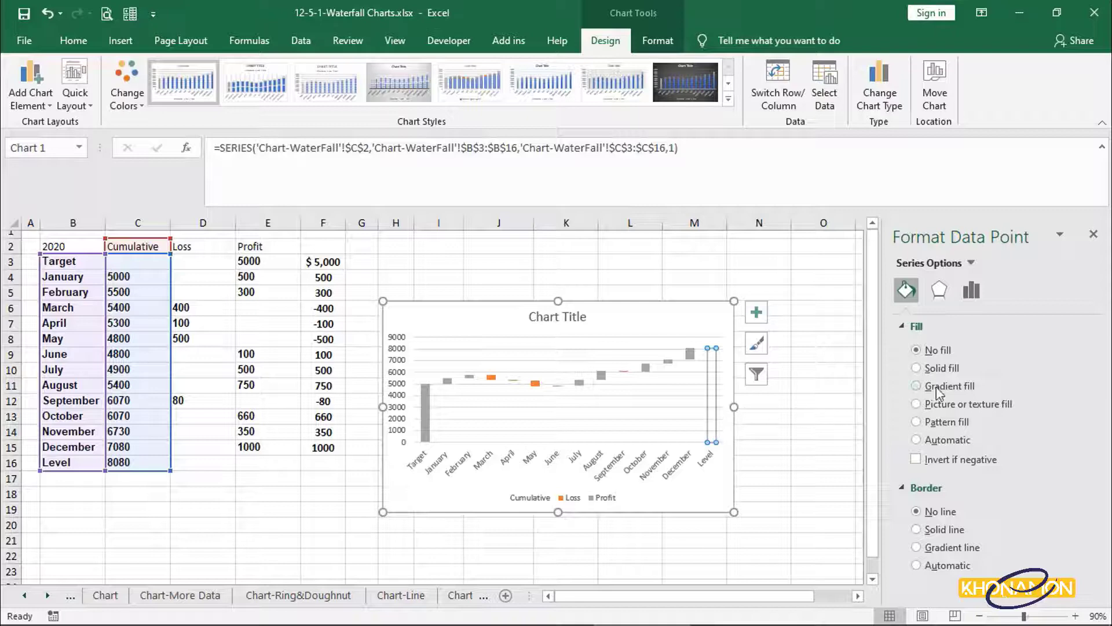
pyautogui.click(950, 371)
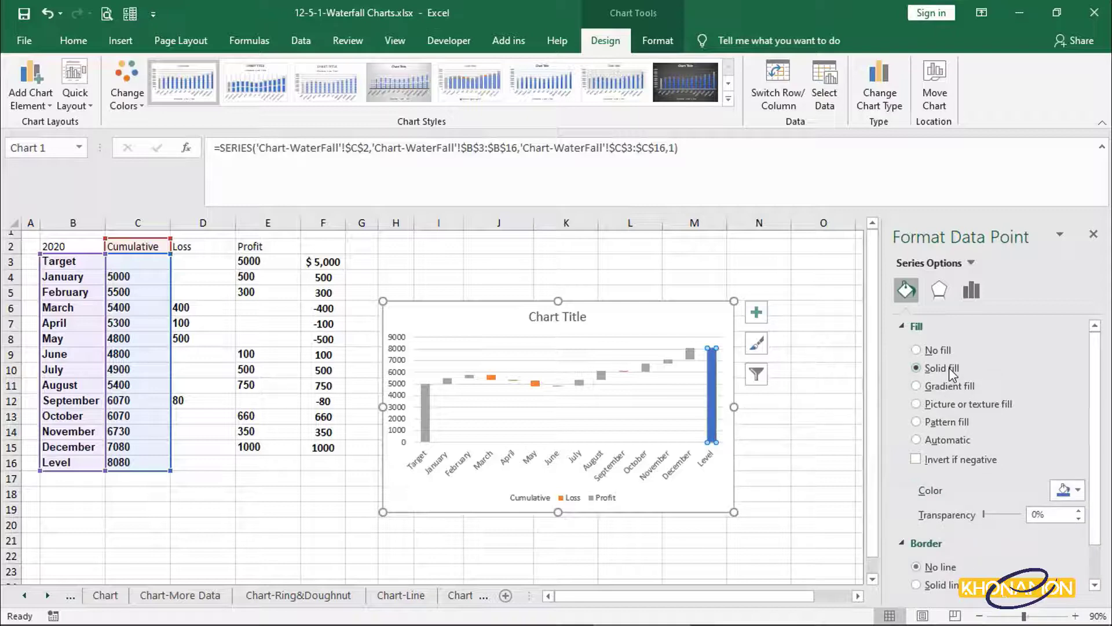
pyautogui.click(1077, 489)
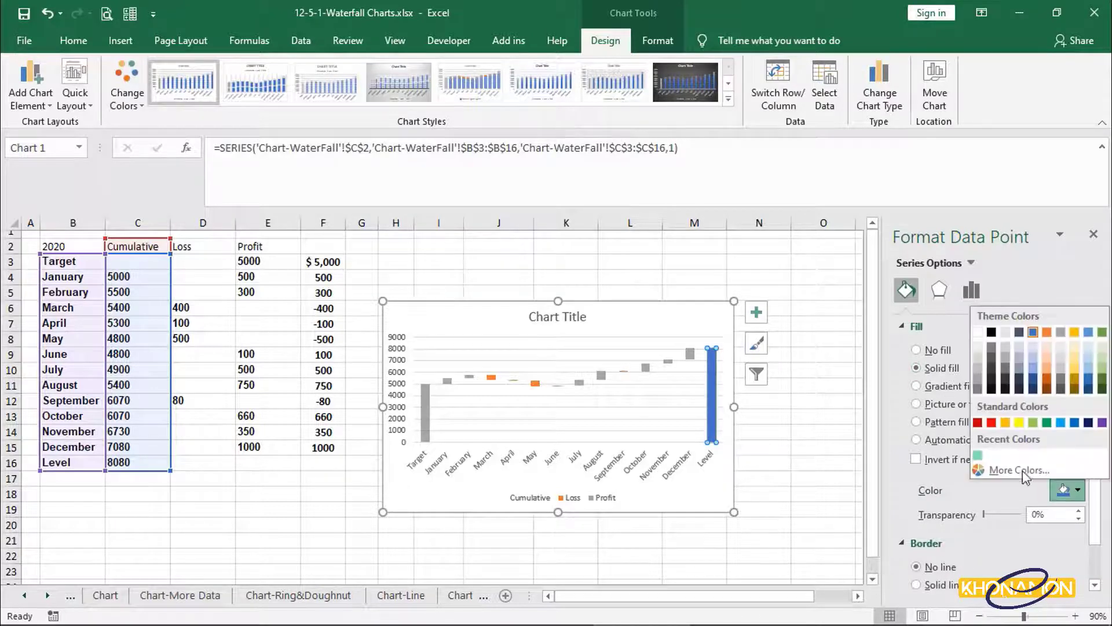
pyautogui.click(979, 458)
# Colour the Target bar the same teal.
pyautogui.click(428, 405)
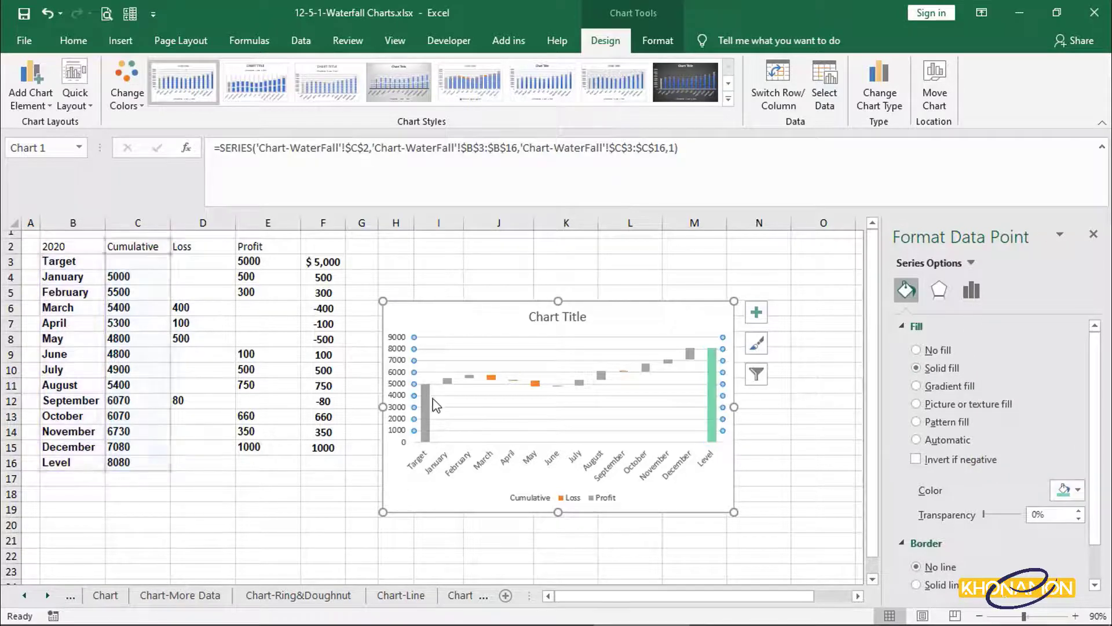
pyautogui.click(427, 406)
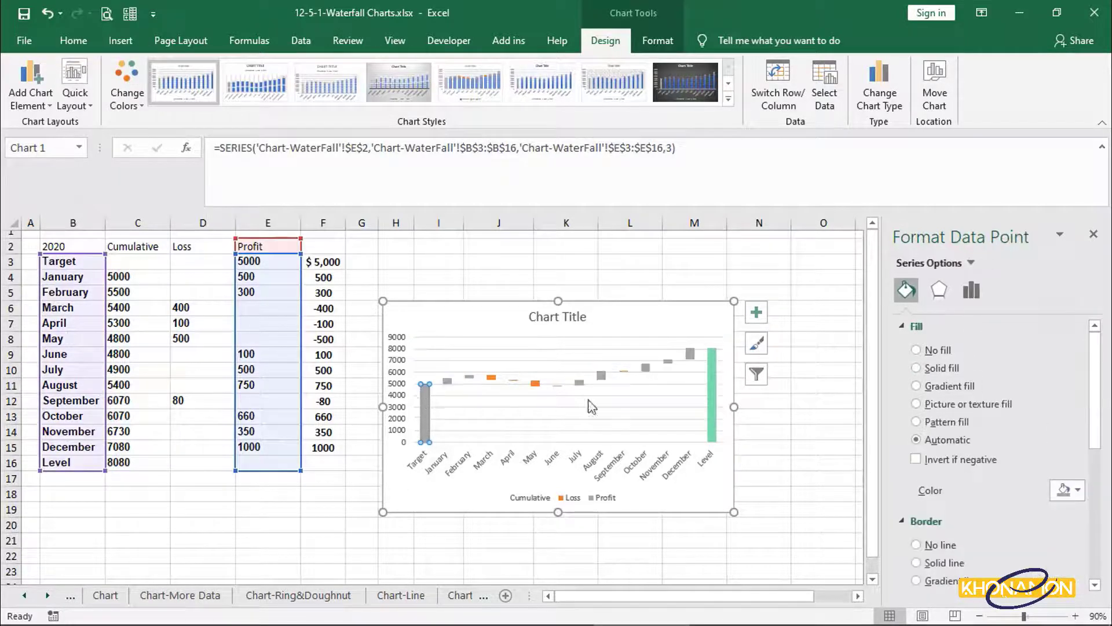
pyautogui.click(1078, 490)
pyautogui.click(979, 457)
pyautogui.click(719, 487)
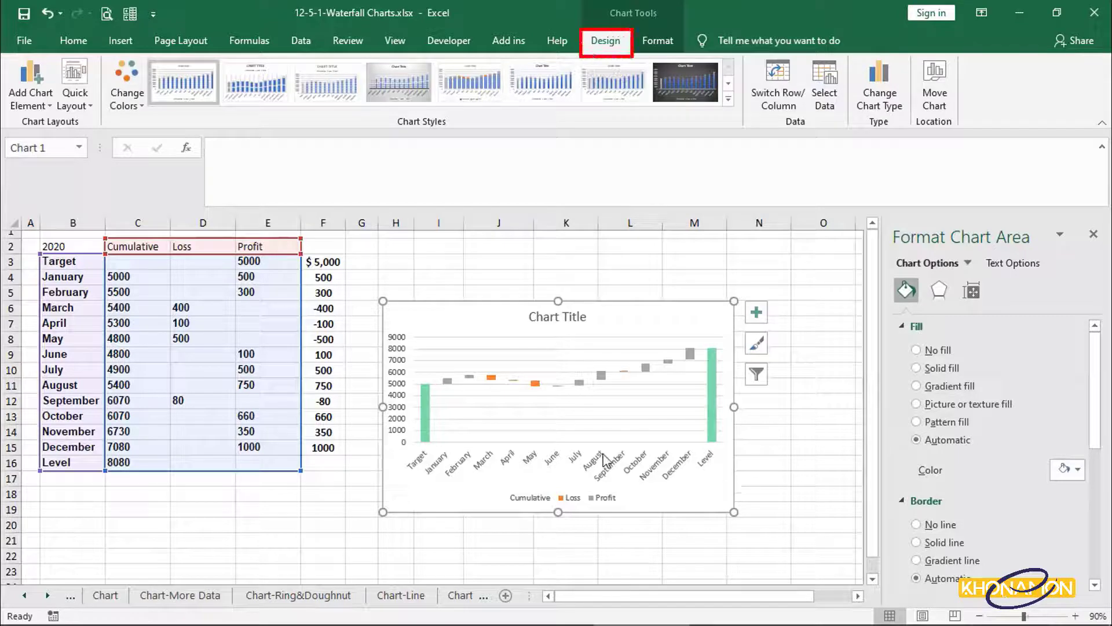
# Add Center data labels to the chart, then delete the Cumulative series labels.
pyautogui.click(60, 93)
pyautogui.click(41, 87)
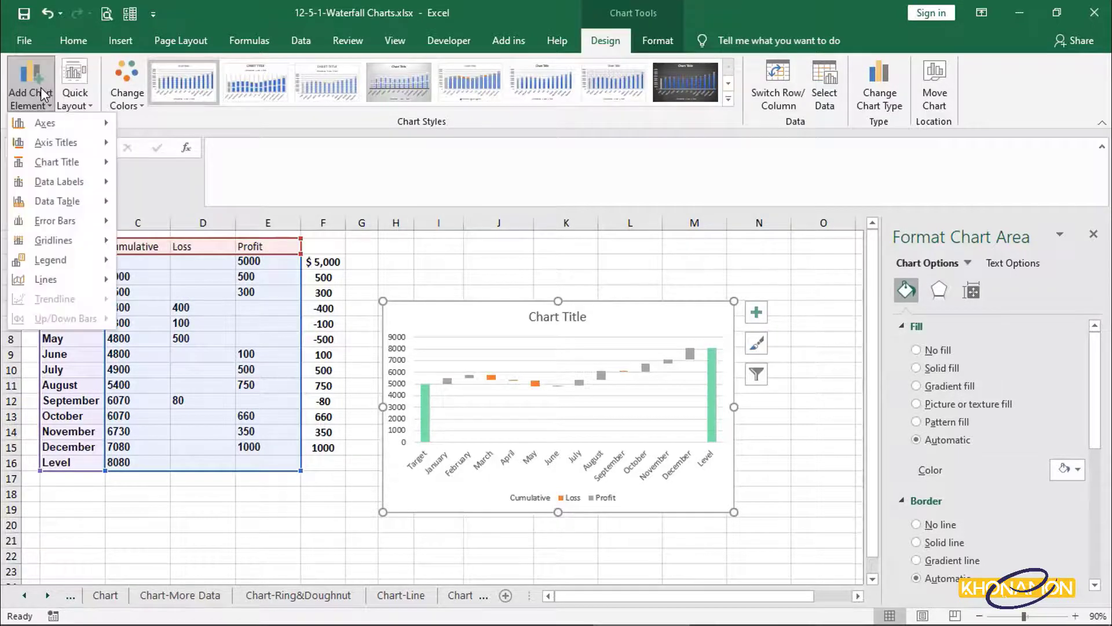
pyautogui.moveTo(50, 181)
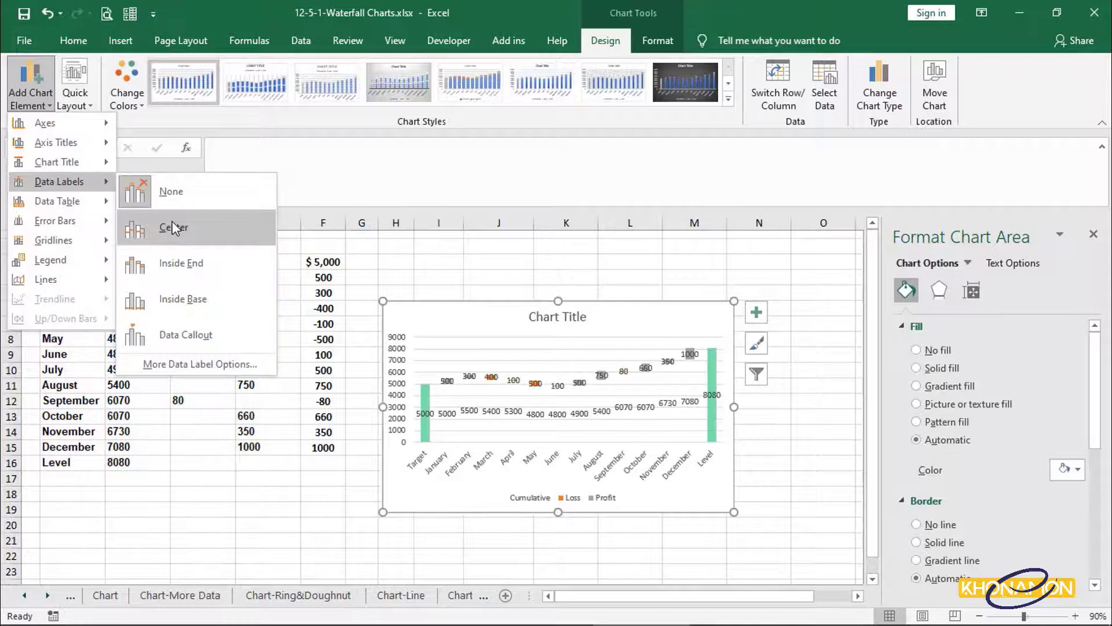
pyautogui.click(174, 227)
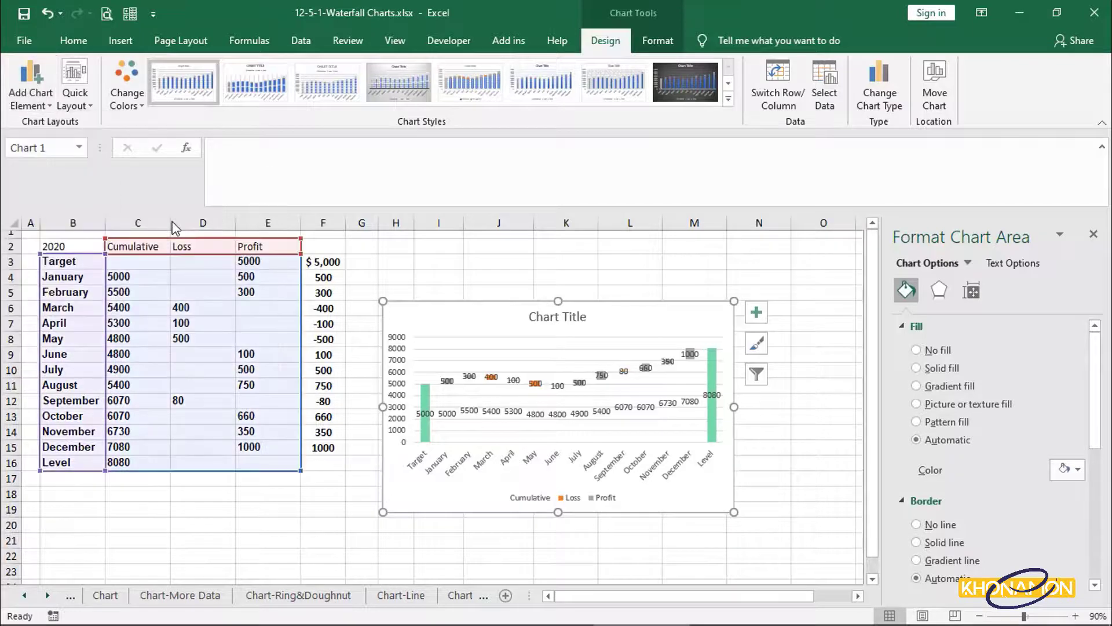
pyautogui.click(533, 414)
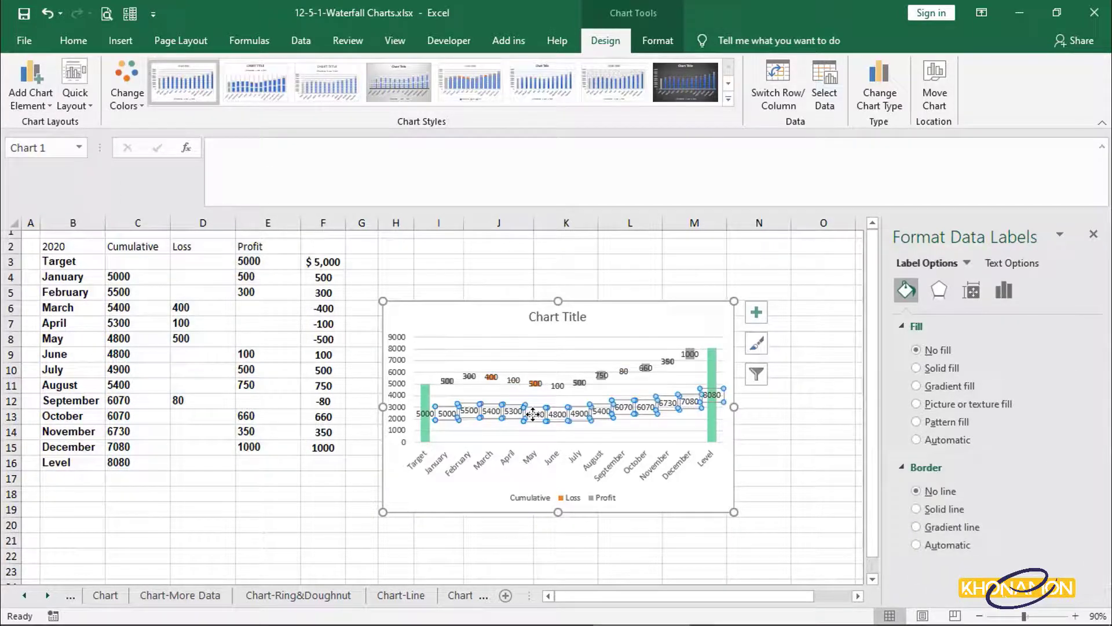
pyautogui.press('Delete')
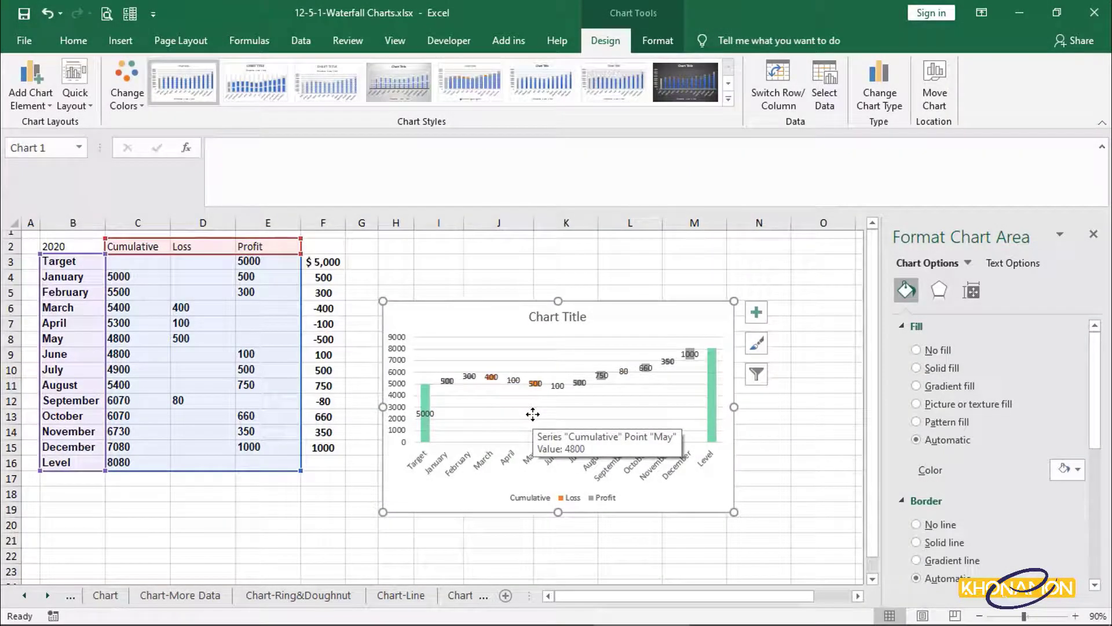
# Select only the teal Level bar and add a centred data label showing 8080.
pyautogui.click(711, 404)
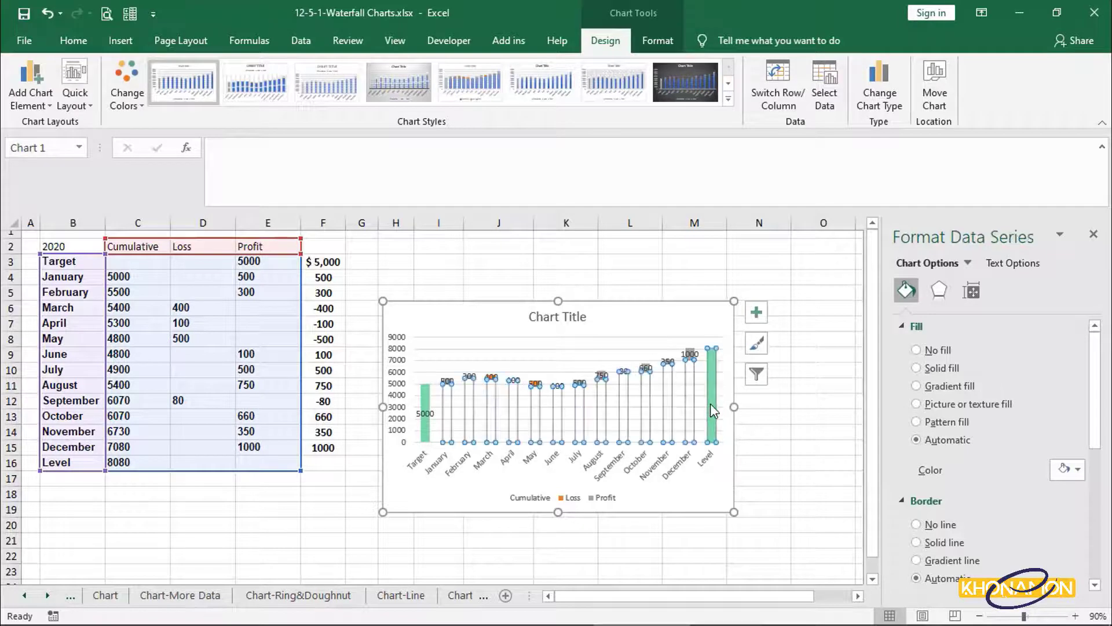
pyautogui.click(711, 403)
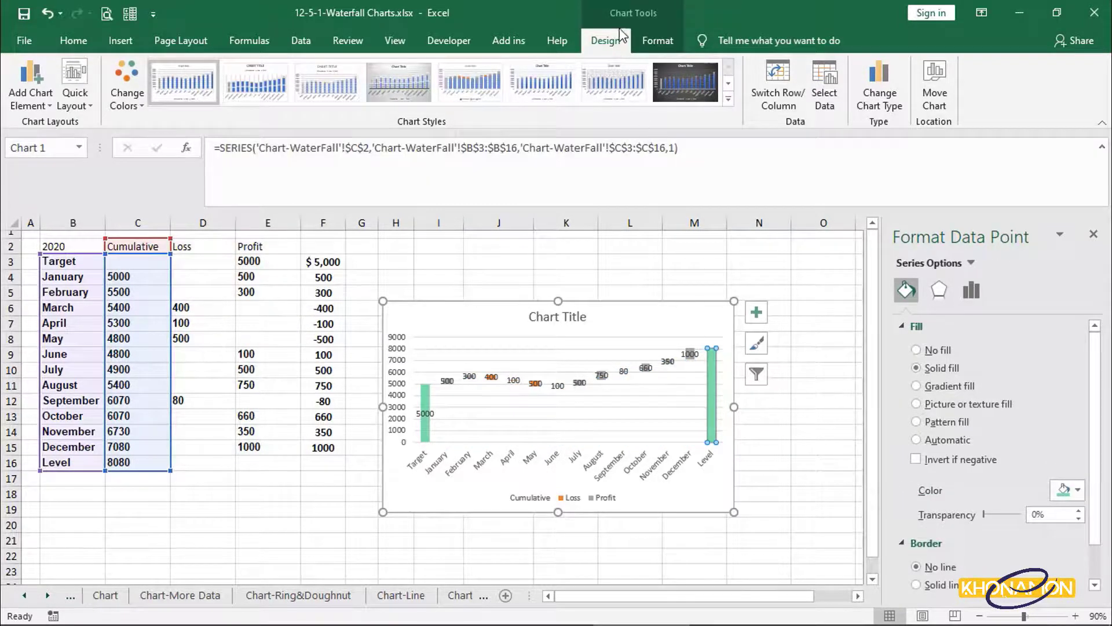
pyautogui.click(32, 104)
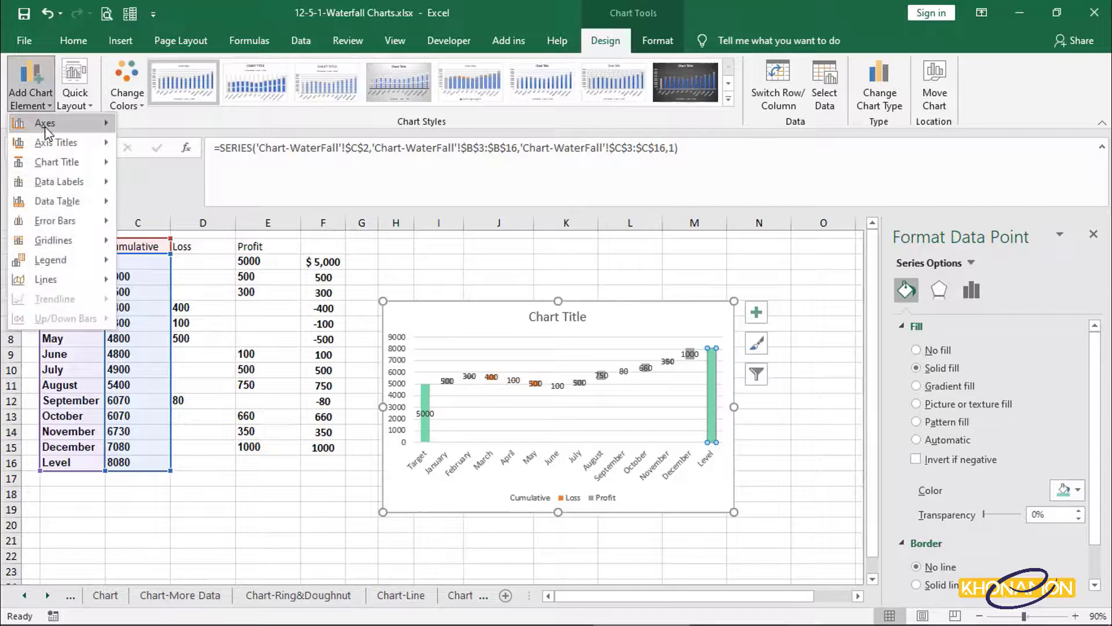
pyautogui.moveTo(75, 181)
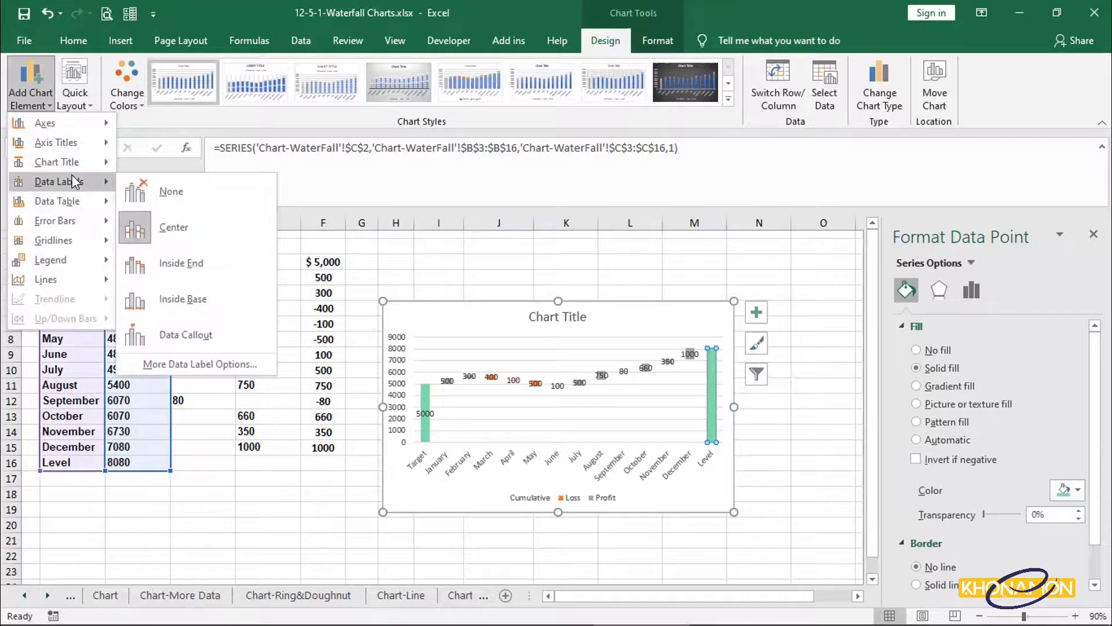
pyautogui.click(202, 238)
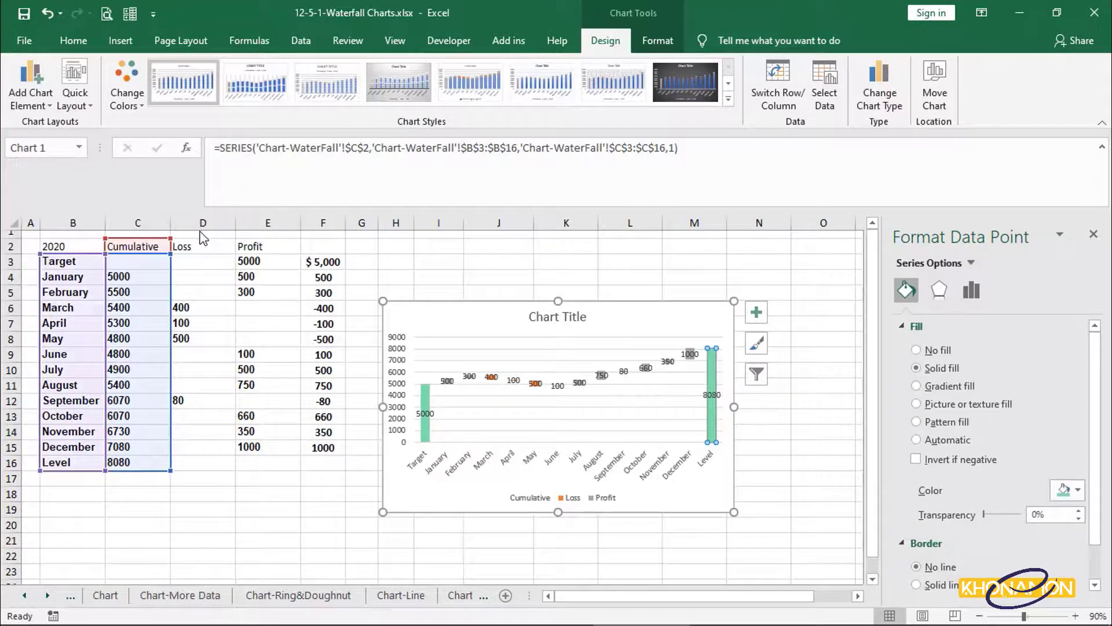